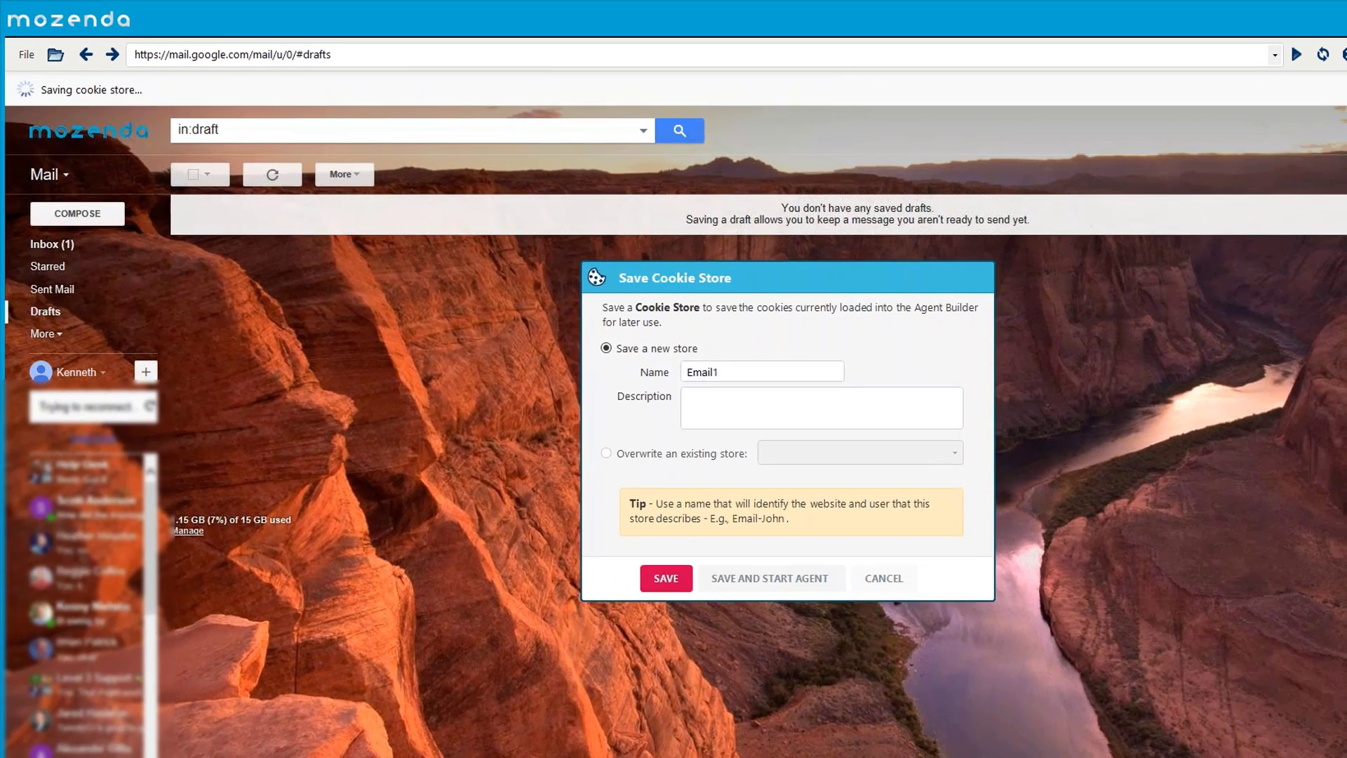
- Save the cookies as a new store named Email1, start an agent from it, and open the agent's Page 2
left_click(538, 616)
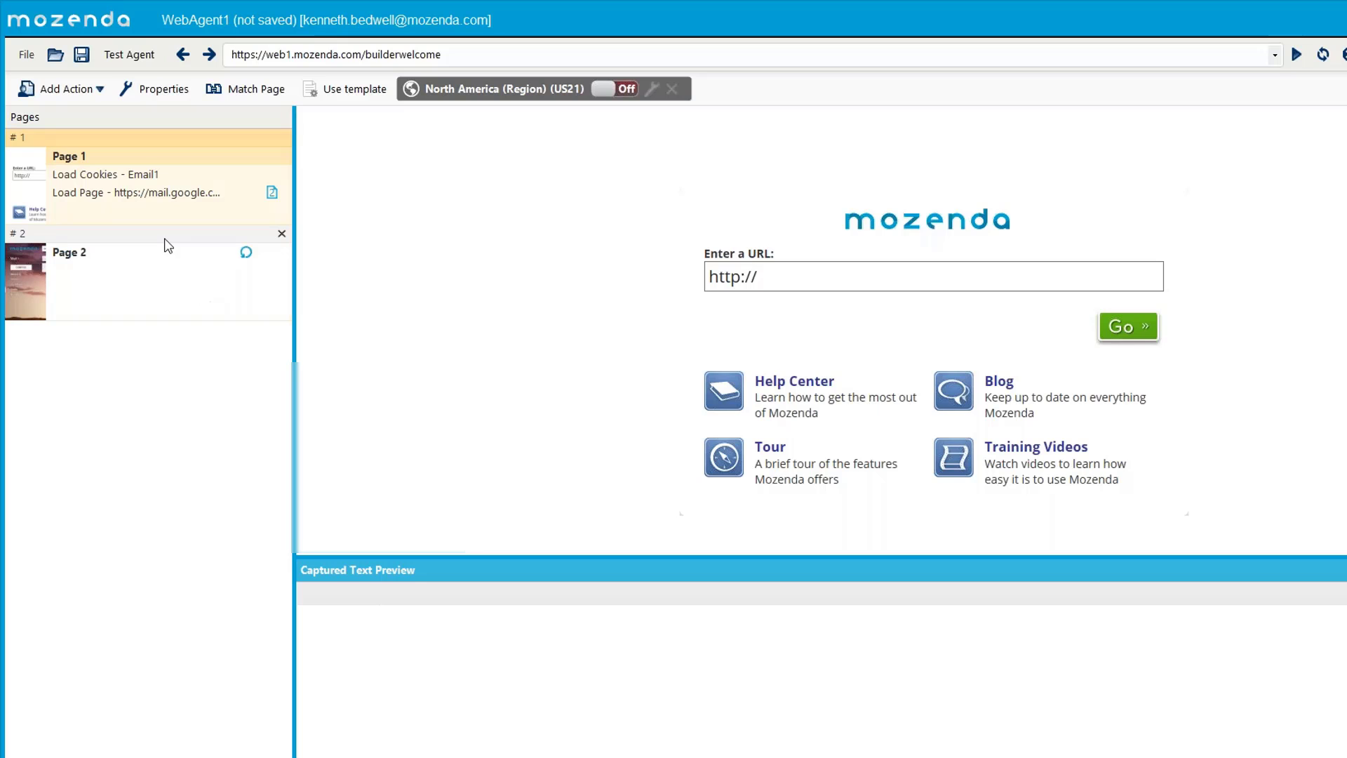
left_click(168, 245)
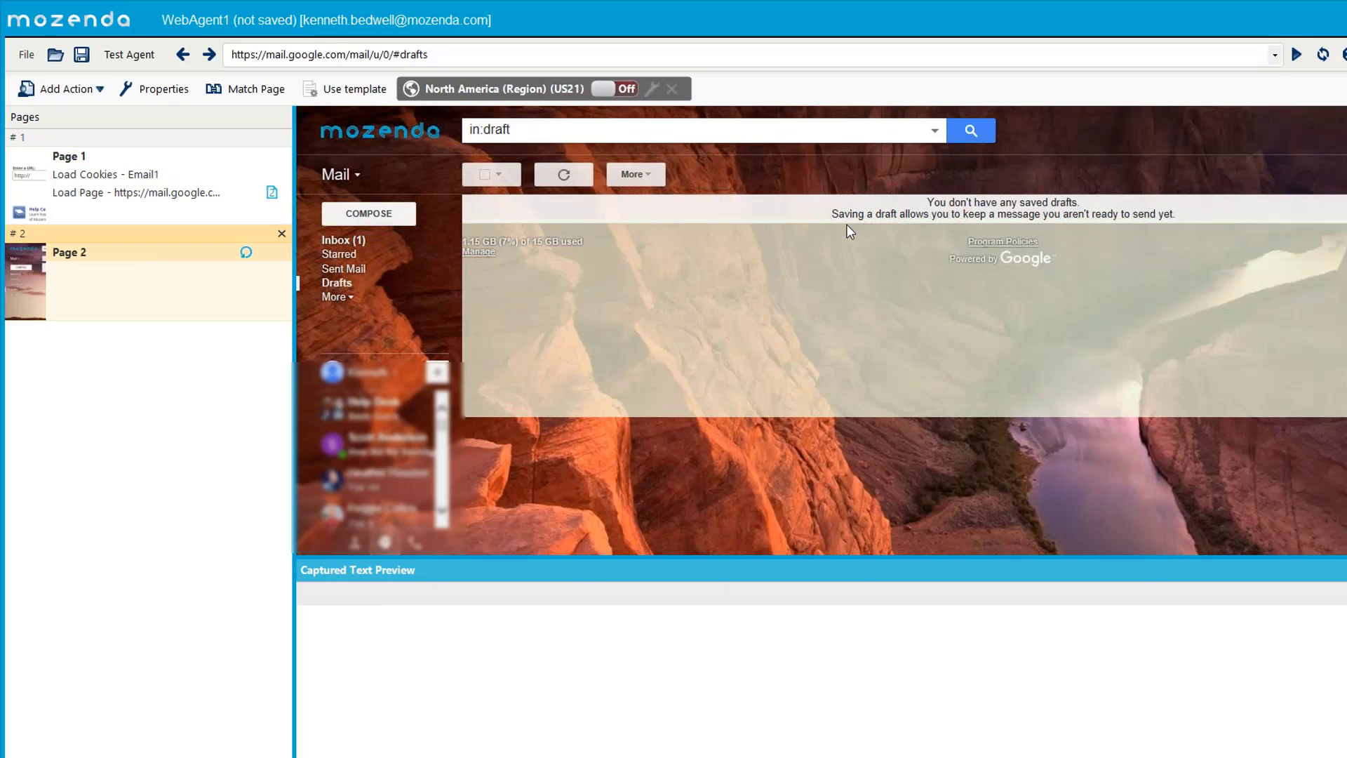
left_click(925, 208)
left_click(1088, 508)
left_click(384, 254)
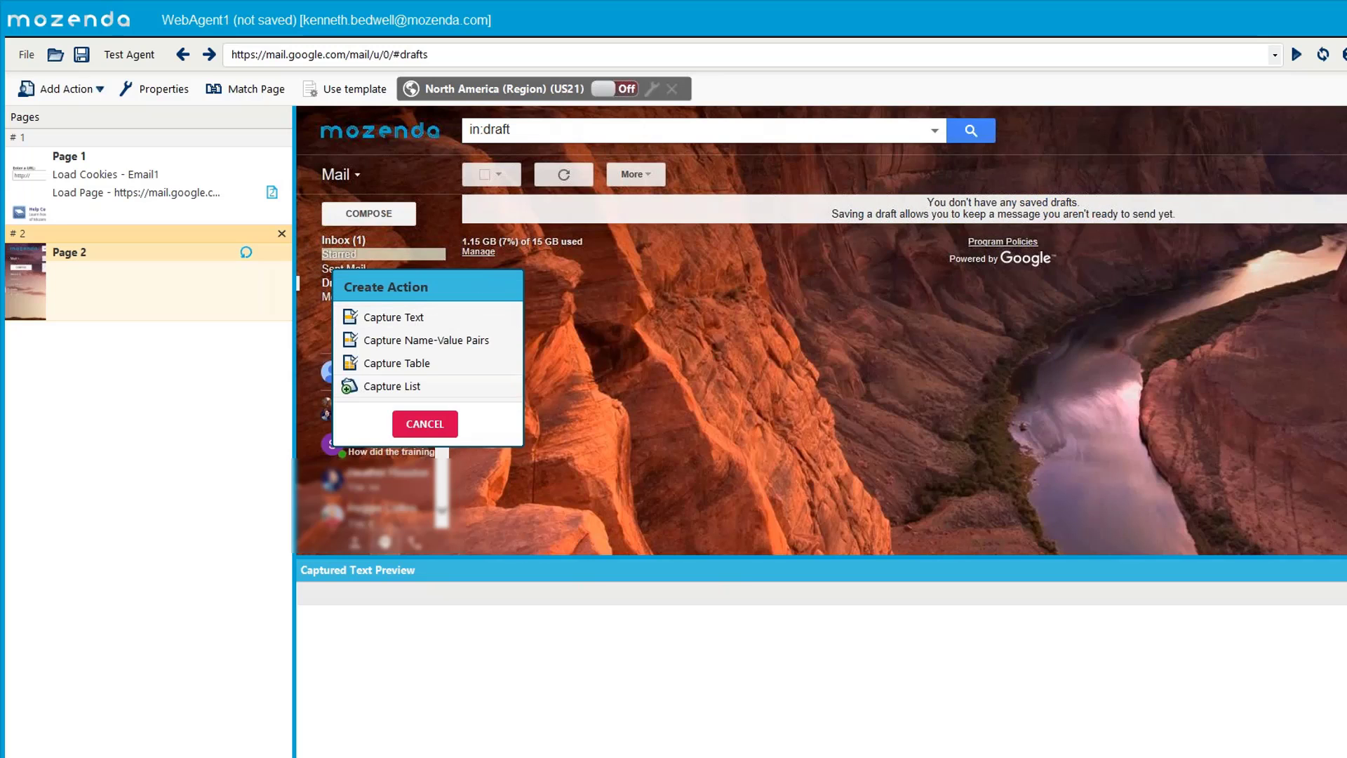
key("Escape")
- Add a Click Item action for the Inbox link to the agent's Page 2
left_click(63, 88)
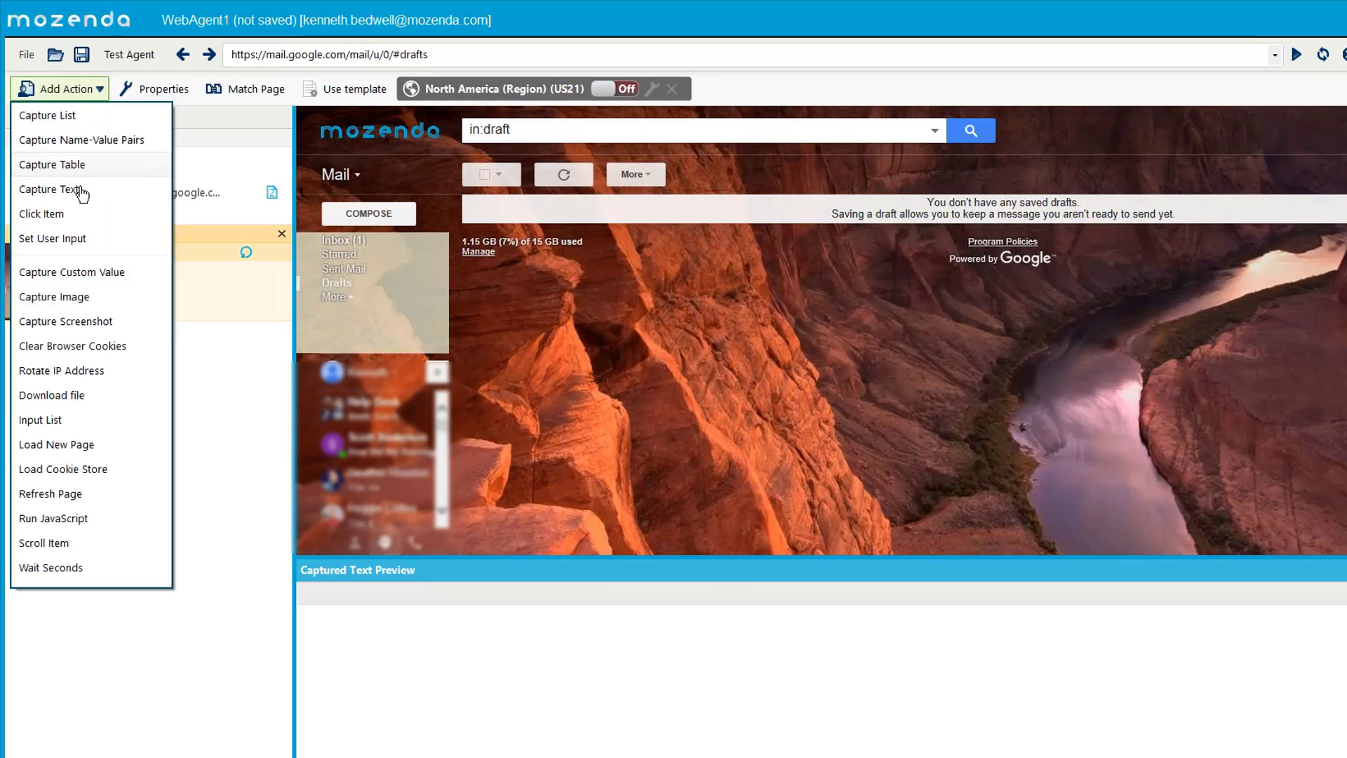
left_click(42, 214)
left_click(343, 240)
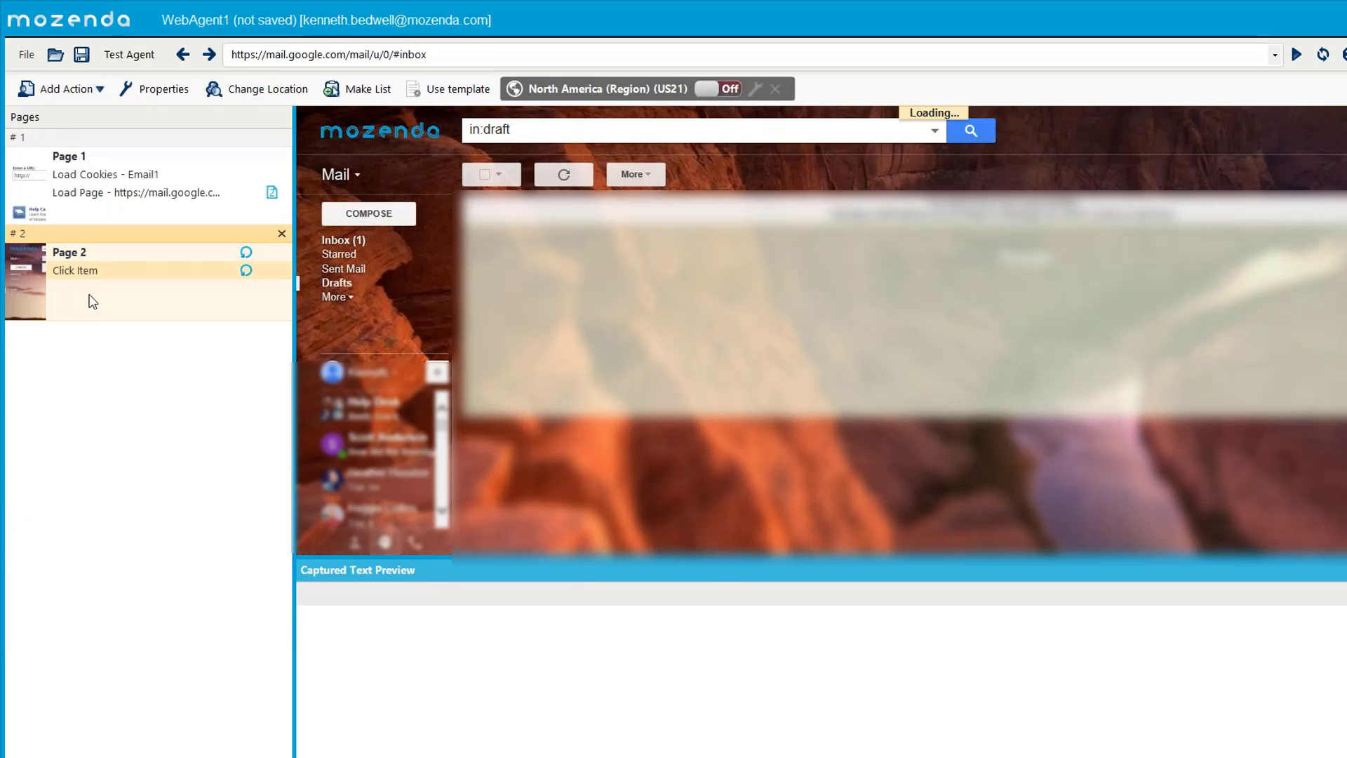
- Delete the Click Item action from Page 2 of the agent
right_click(104, 271)
left_click(144, 413)
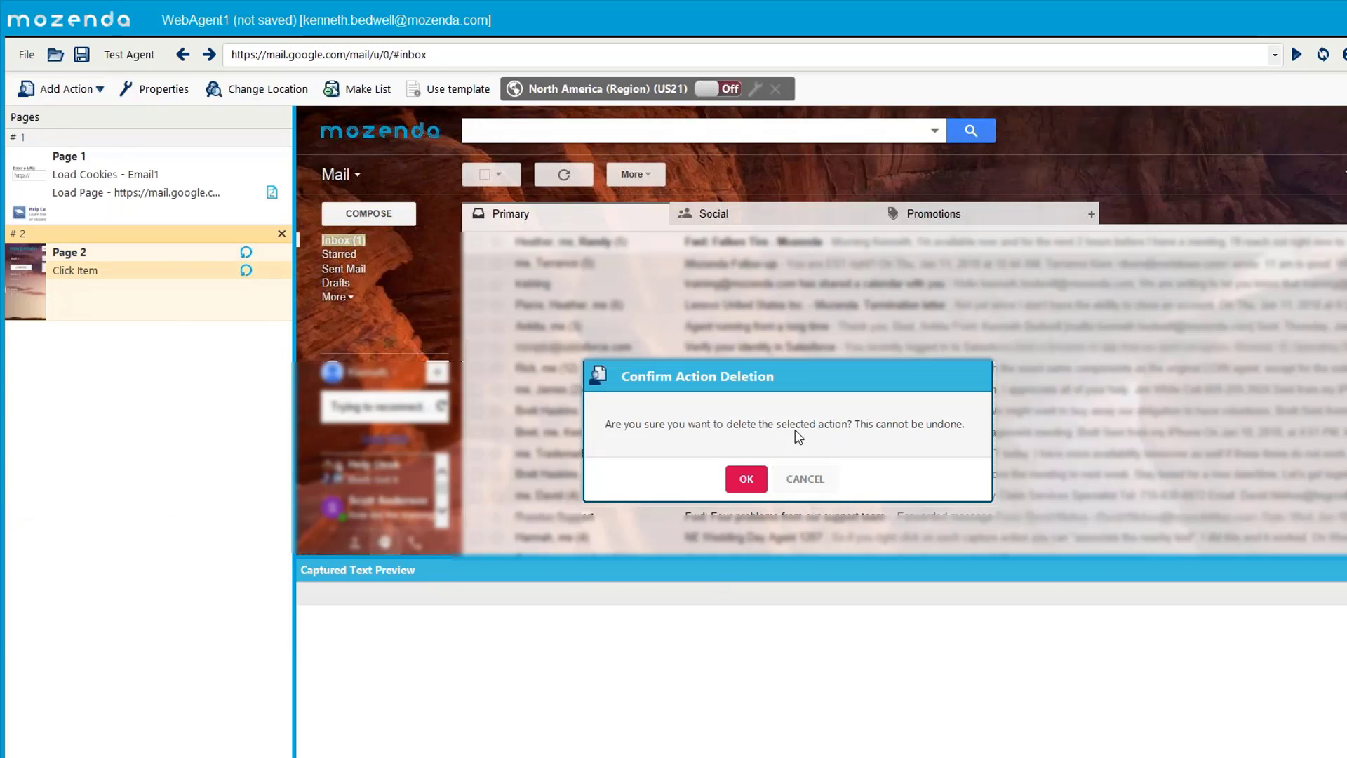
left_click(748, 482)
- Close the current agent without saving its changes
left_click(27, 54)
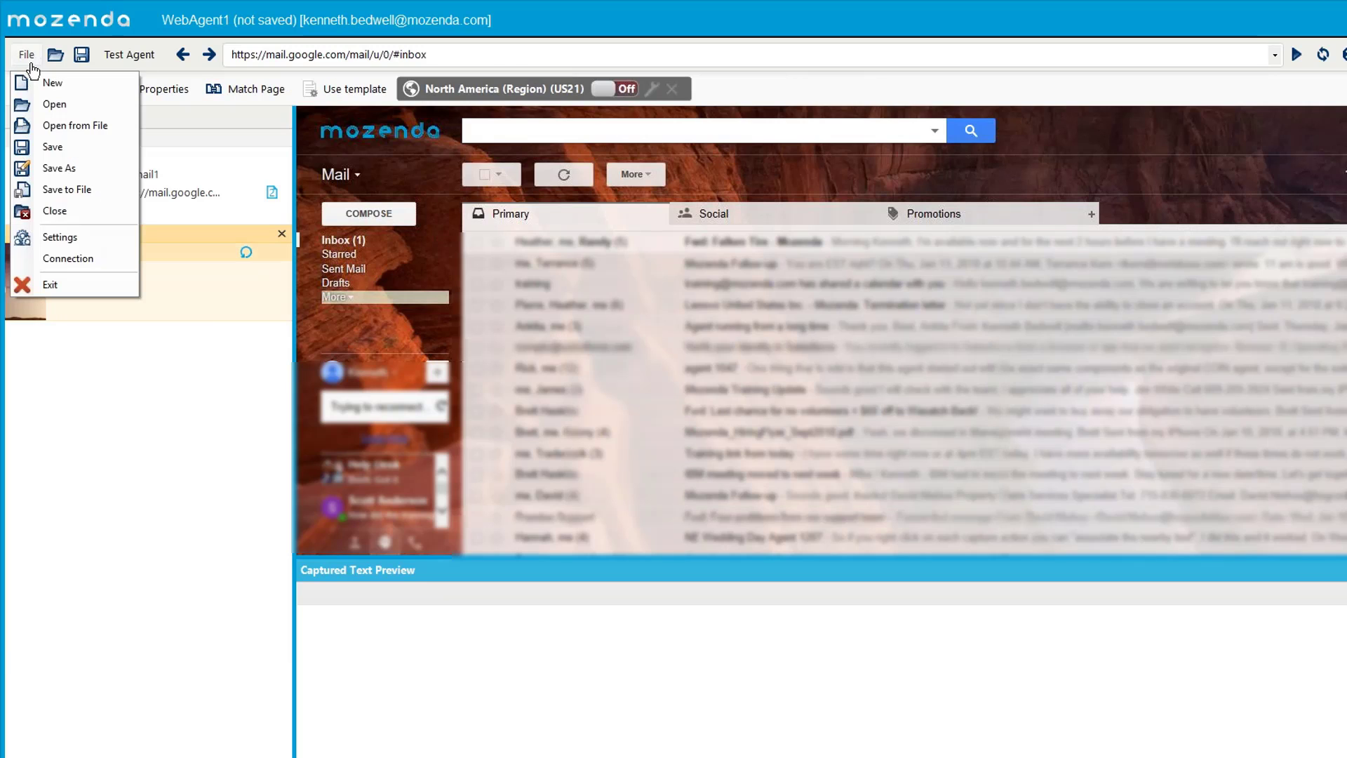
left_click(55, 210)
left_click(770, 505)
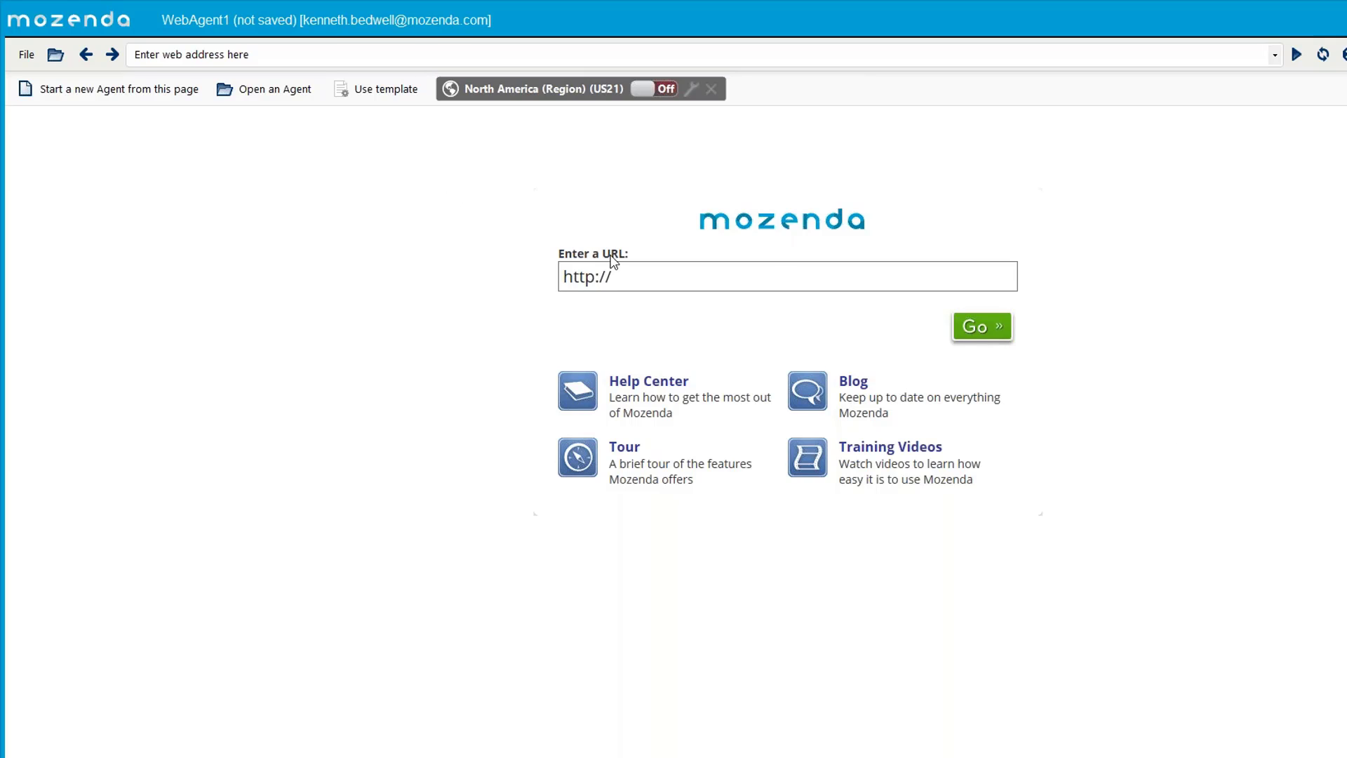
- Start a new agent from the welcome page and add an action that loads the Email1 cookie store
left_click(84, 103)
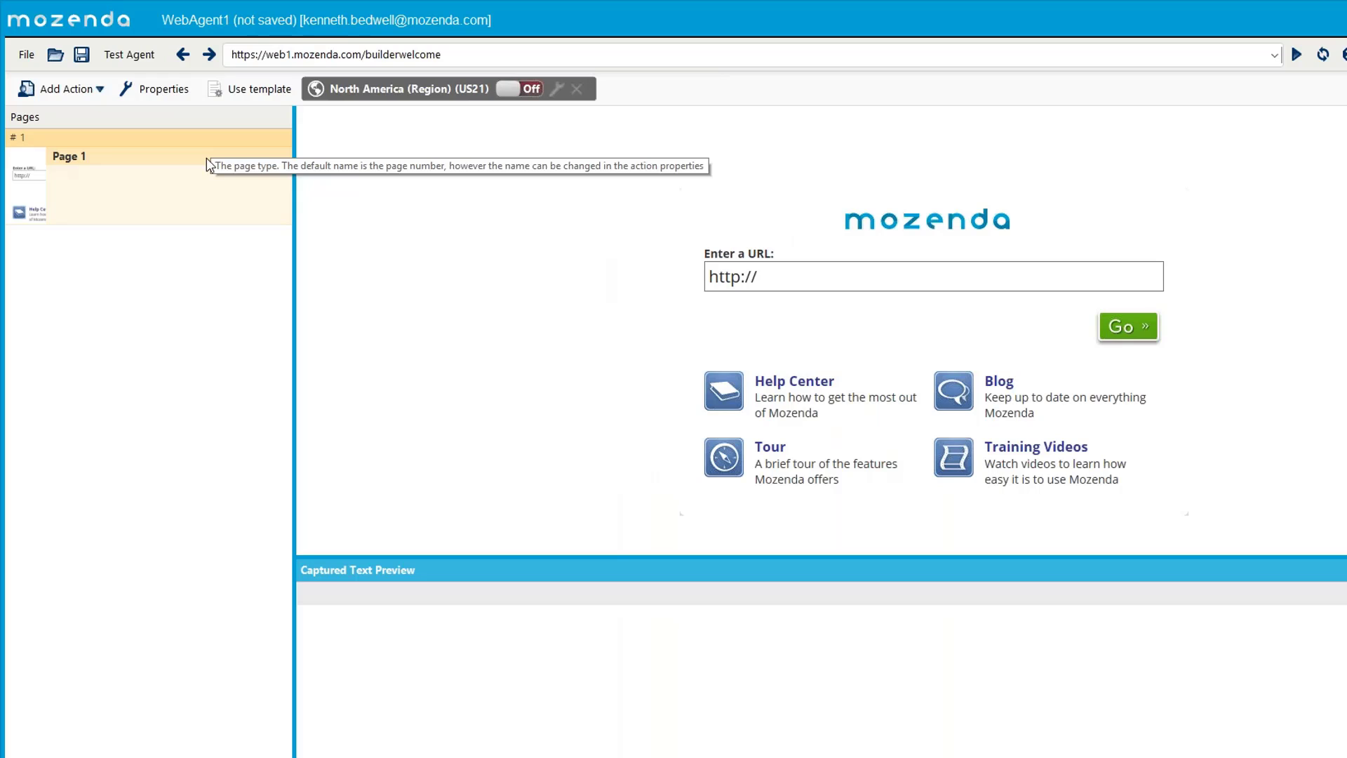
left_click(84, 102)
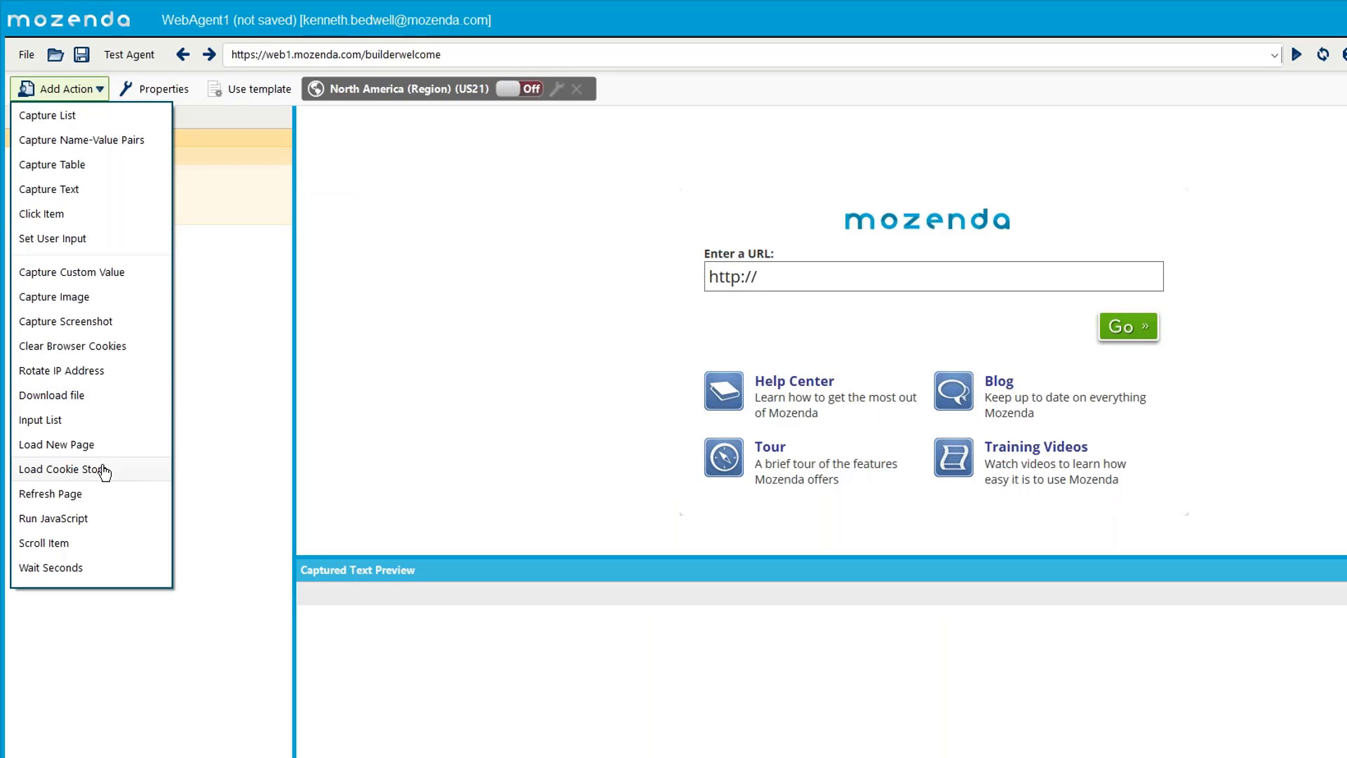
left_click(56, 472)
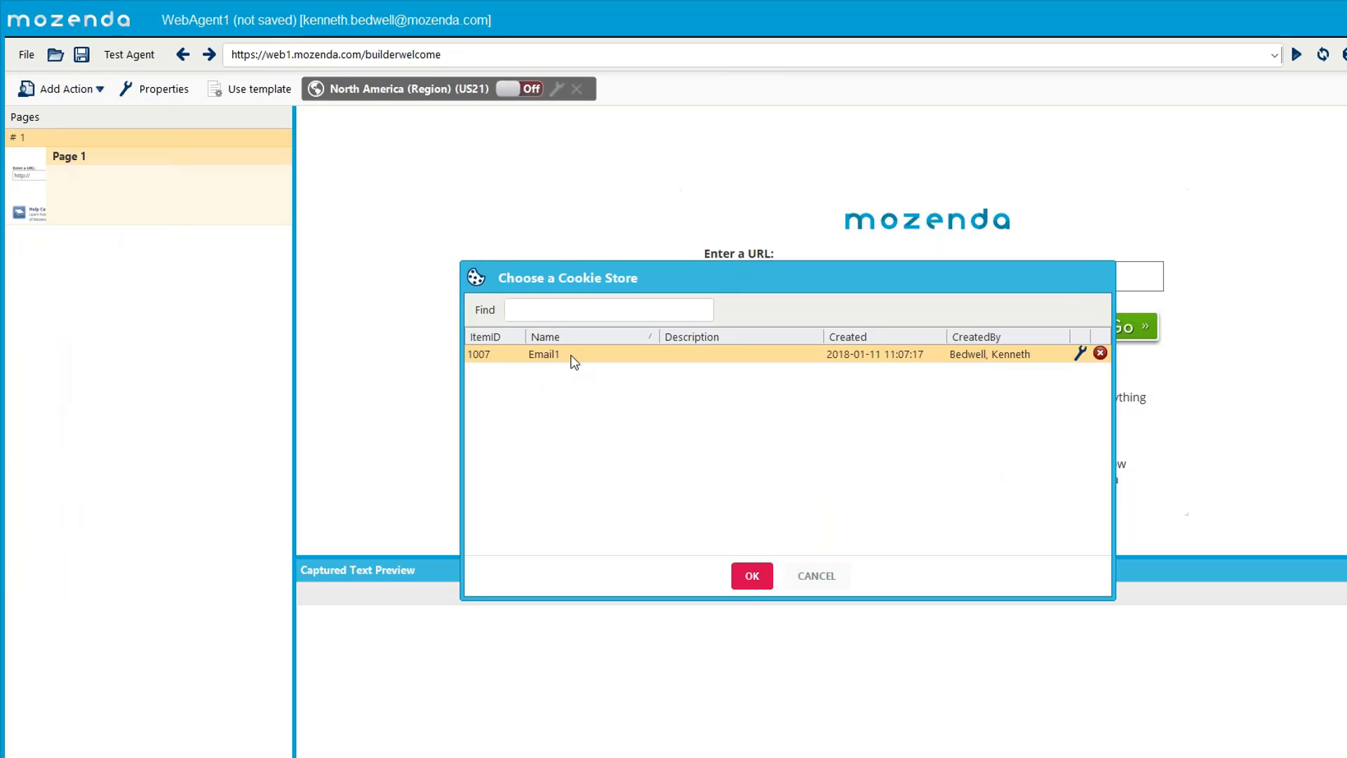
left_click(752, 576)
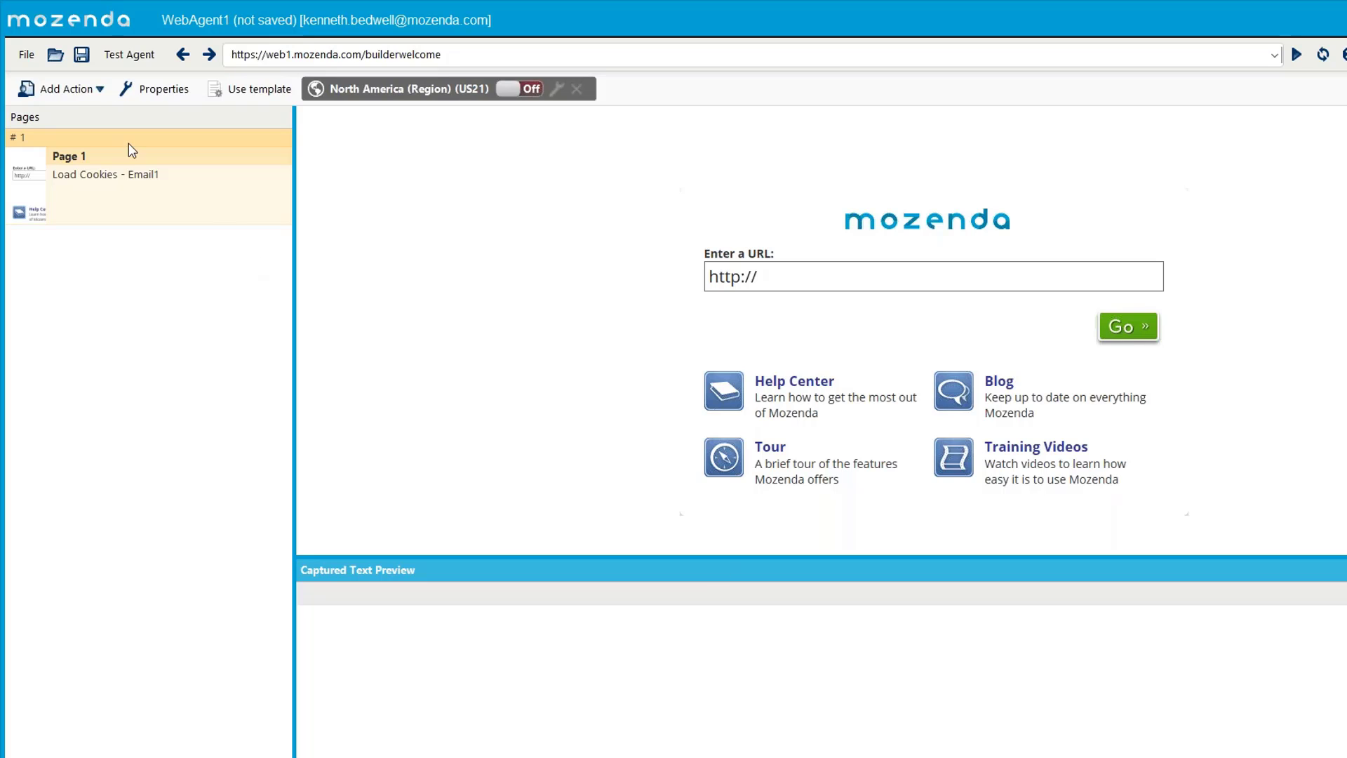
left_click(145, 181)
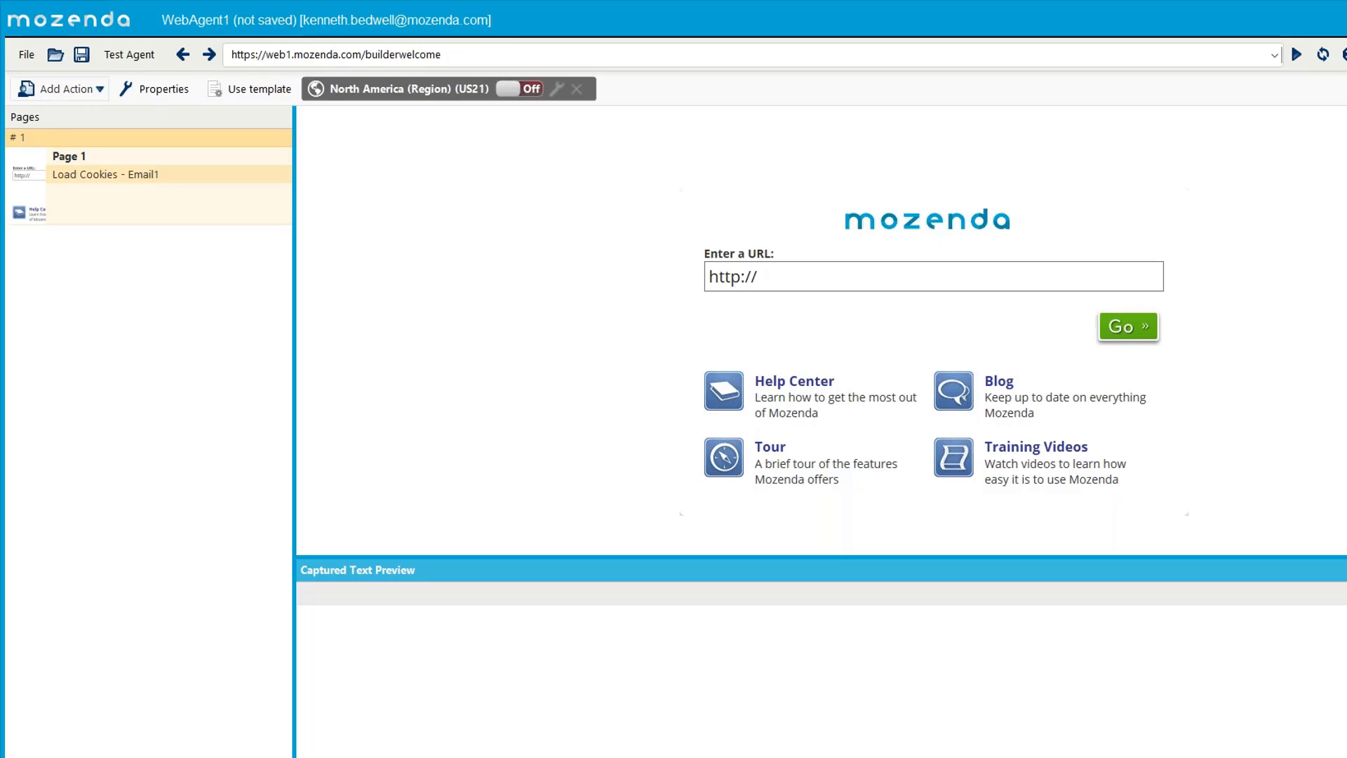
left_click(60, 88)
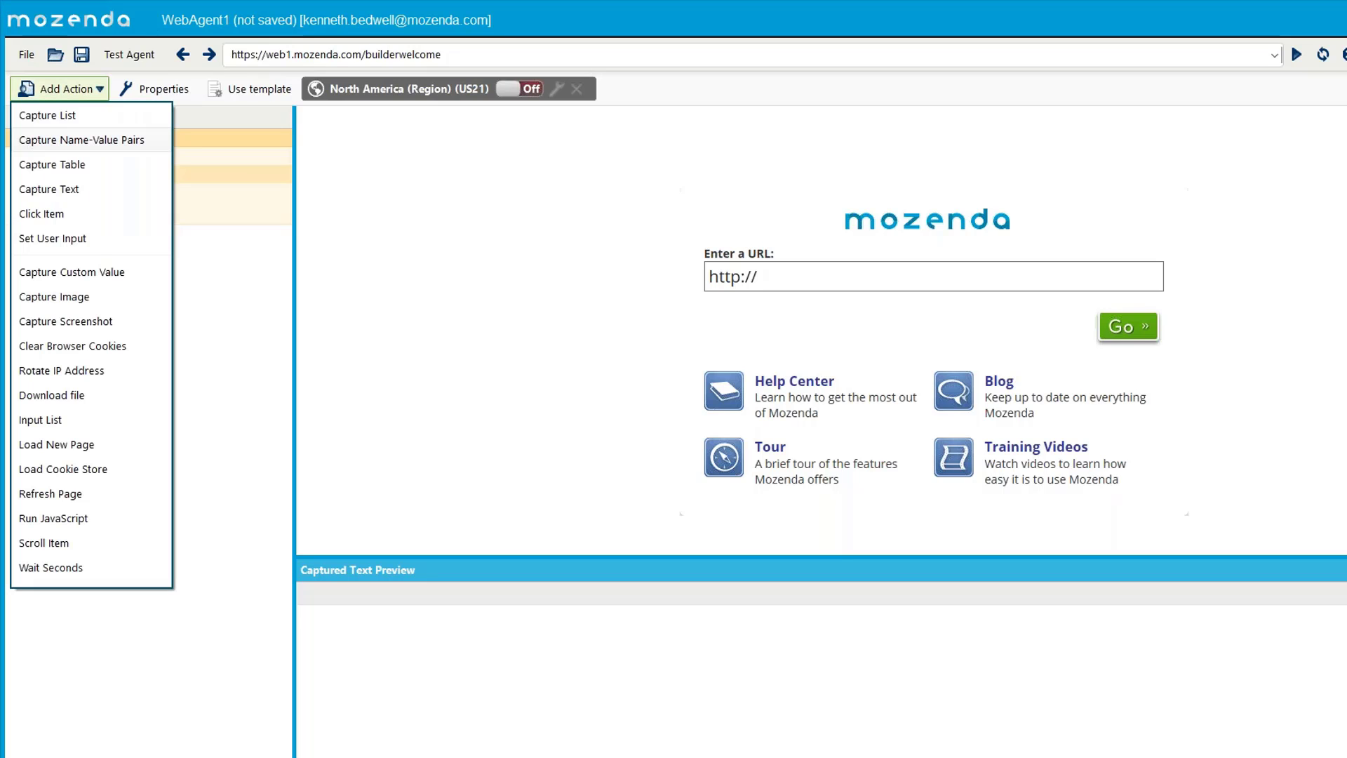
left_click(109, 449)
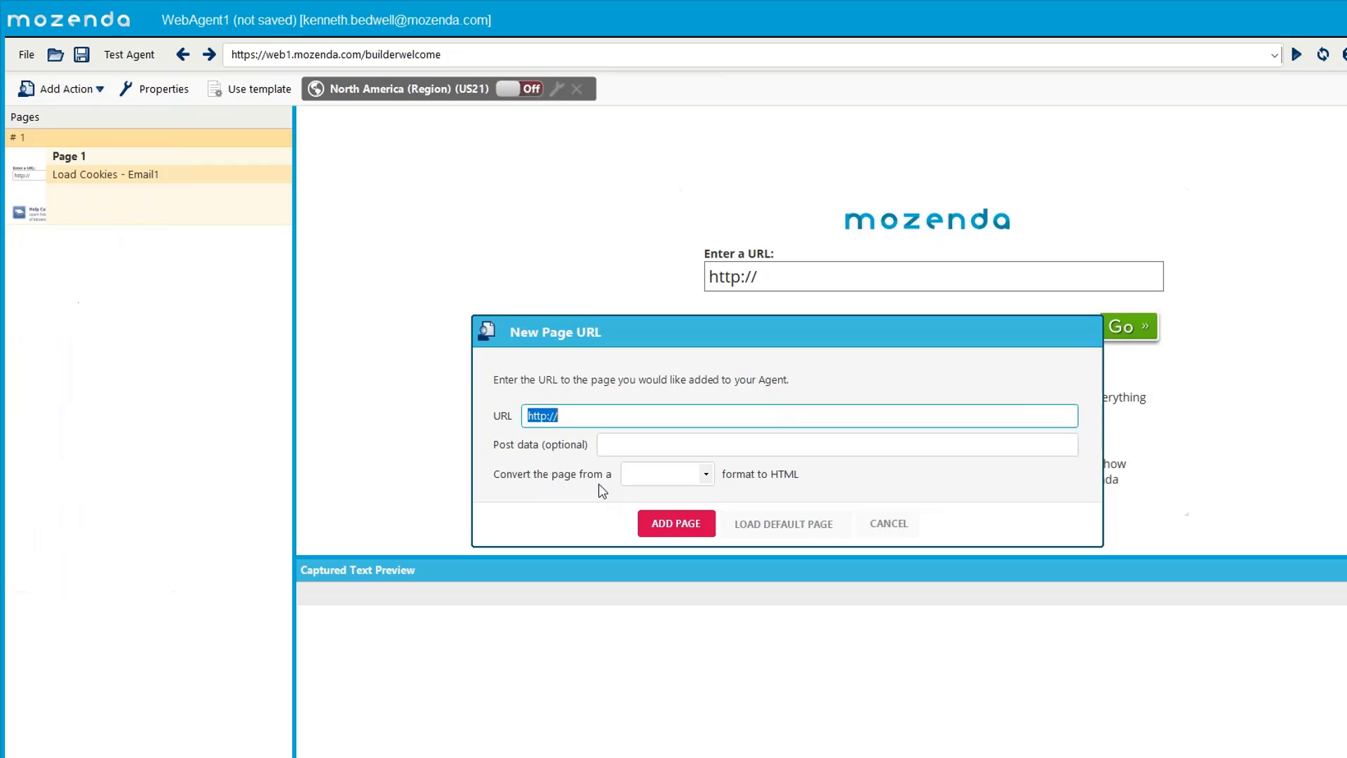
left_click(559, 416)
triple_click(616, 415)
type("https://mail.google.com/mail/u/0/#drafts")
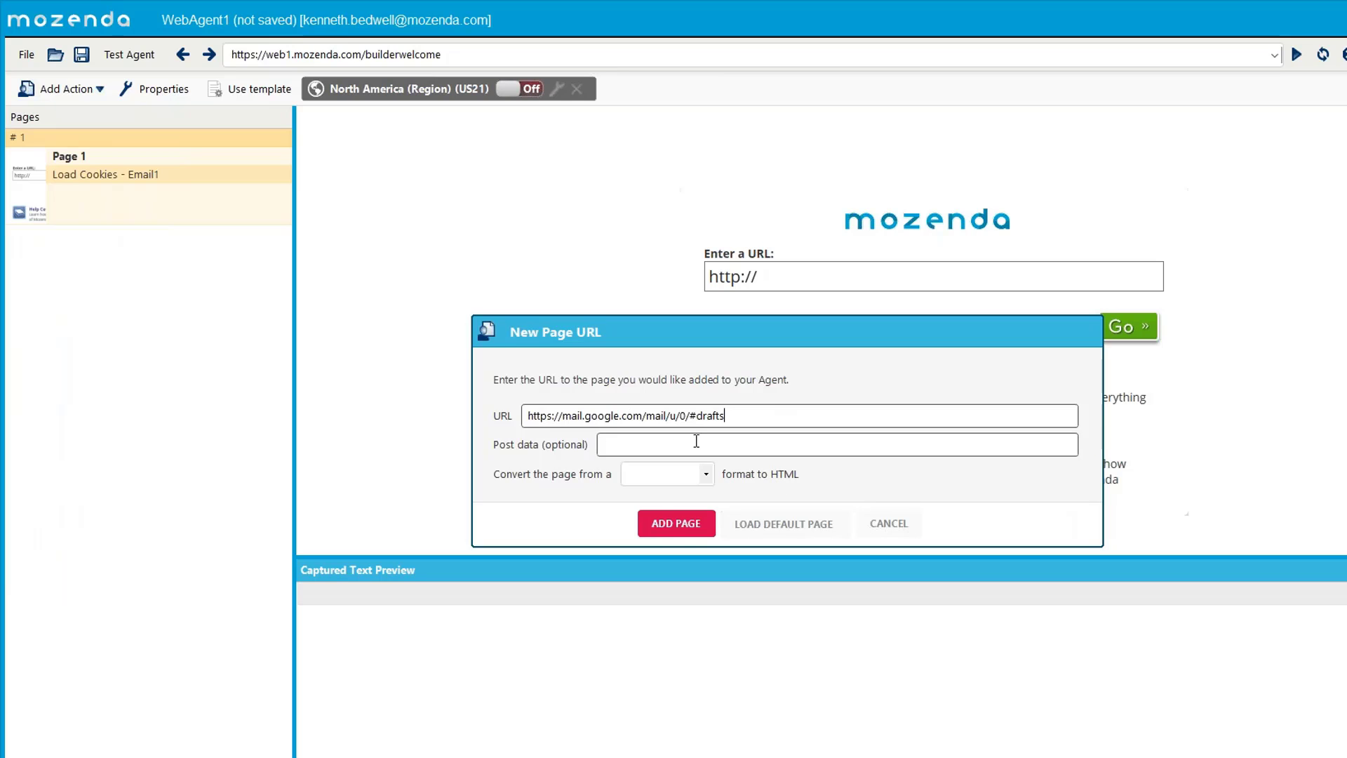
left_click(667, 536)
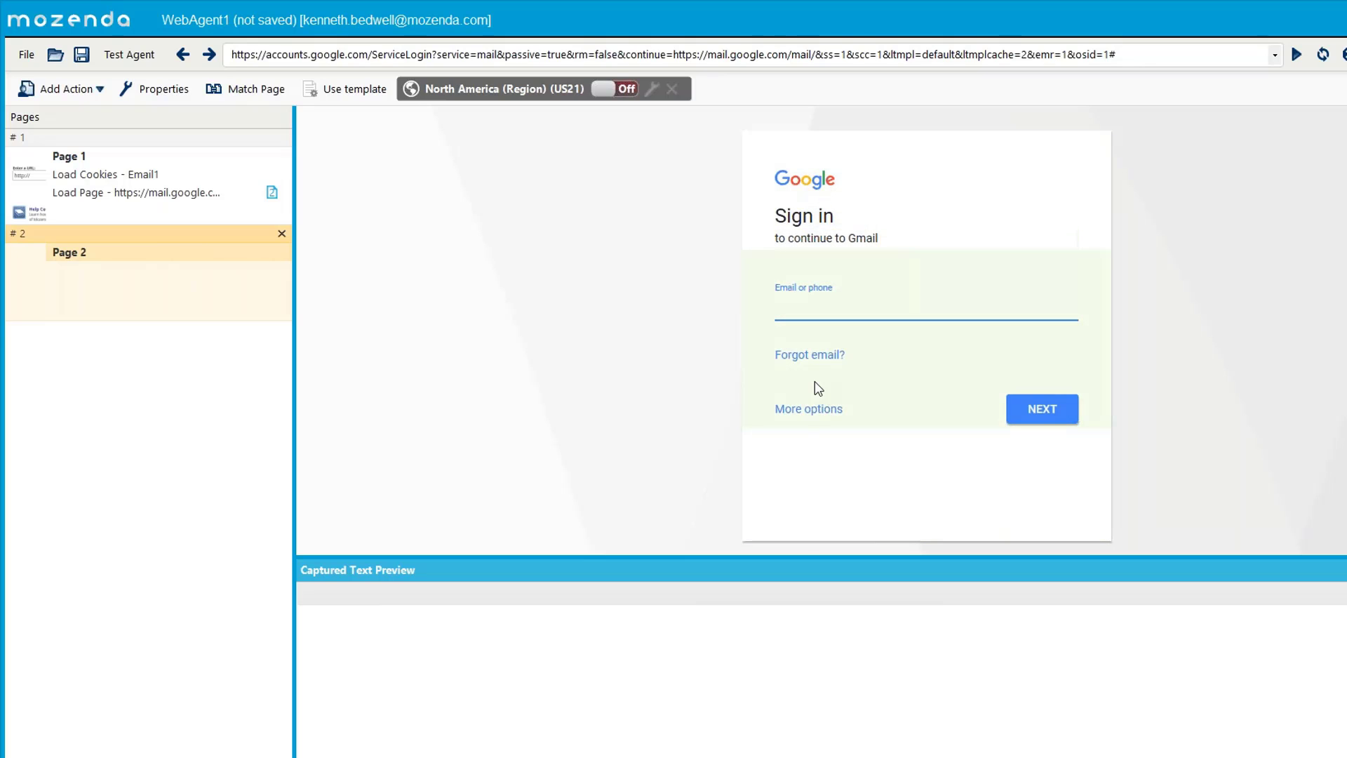
- Compare Page 1 and Page 2, run a test of the agent, and return to editing
left_click(125, 177)
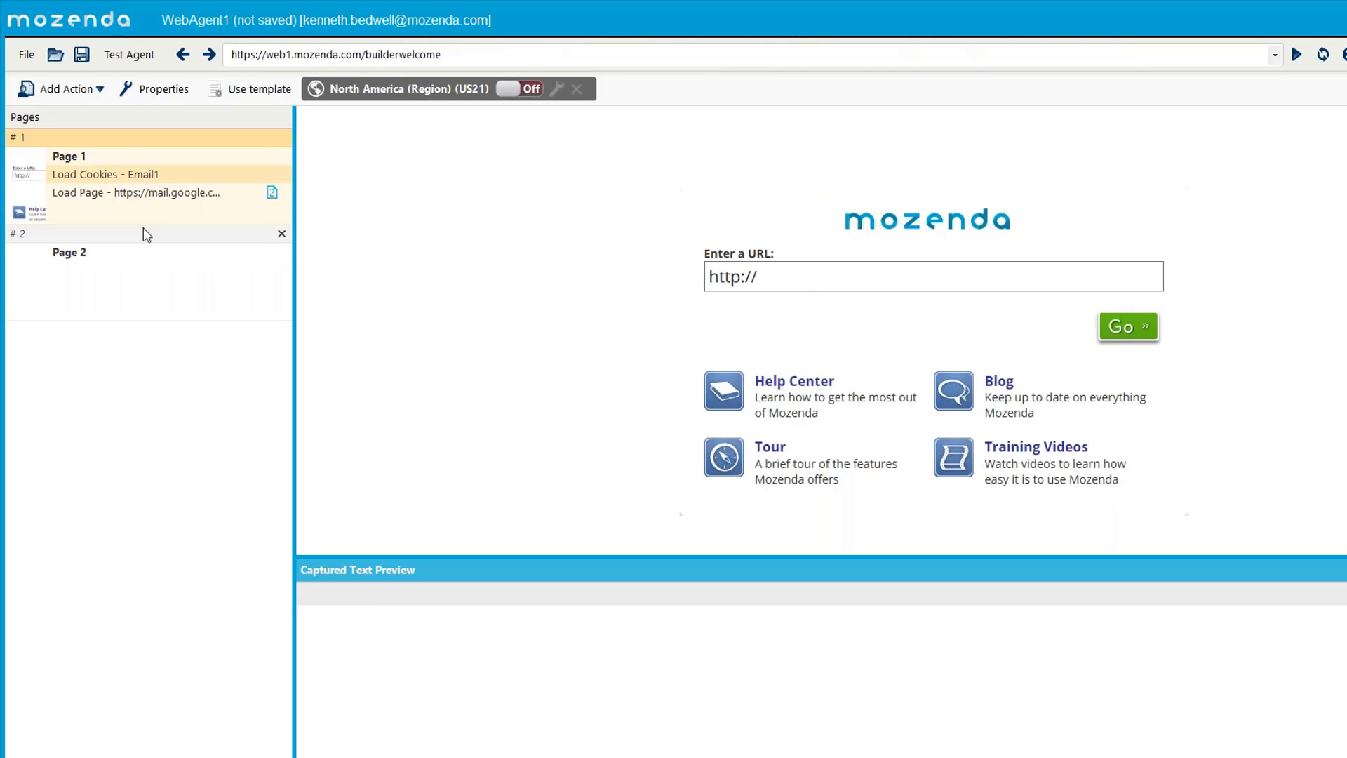
left_click(144, 283)
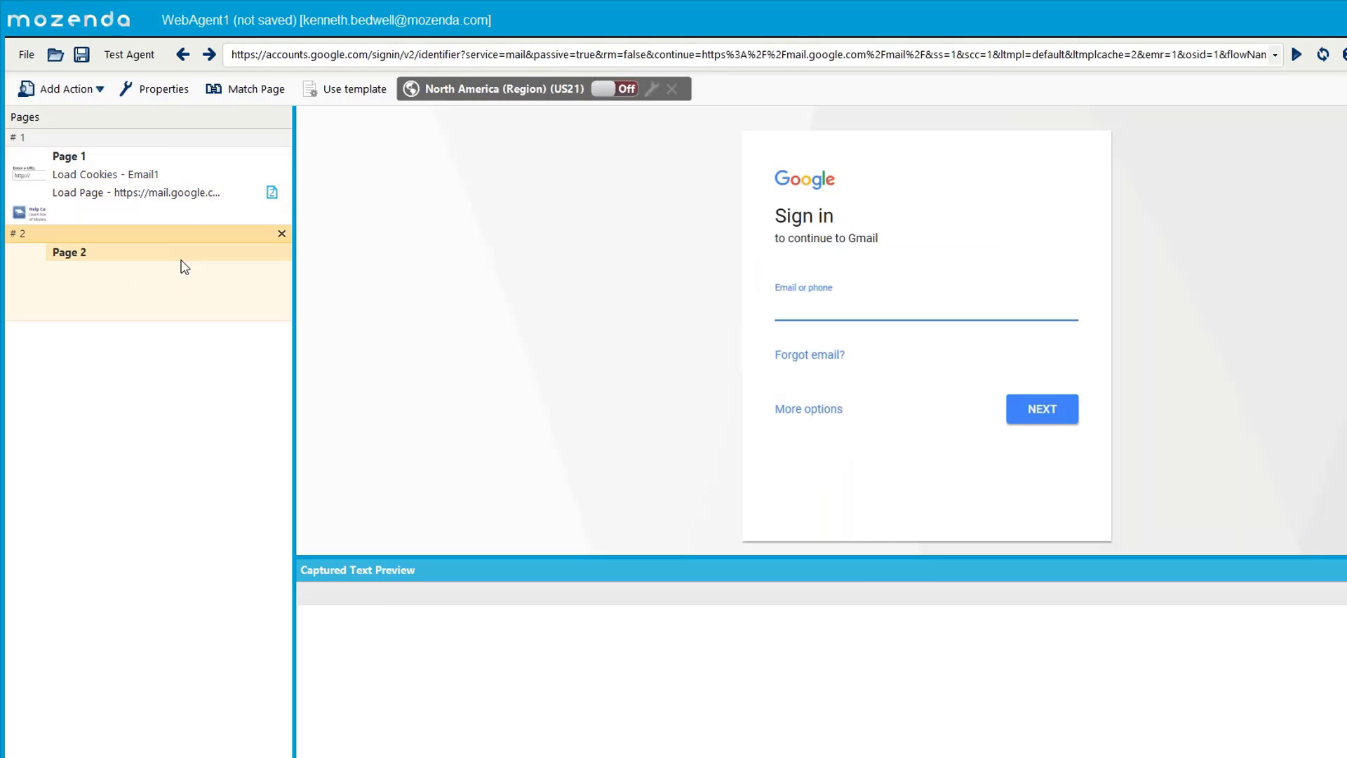
left_click(135, 56)
left_click(83, 168)
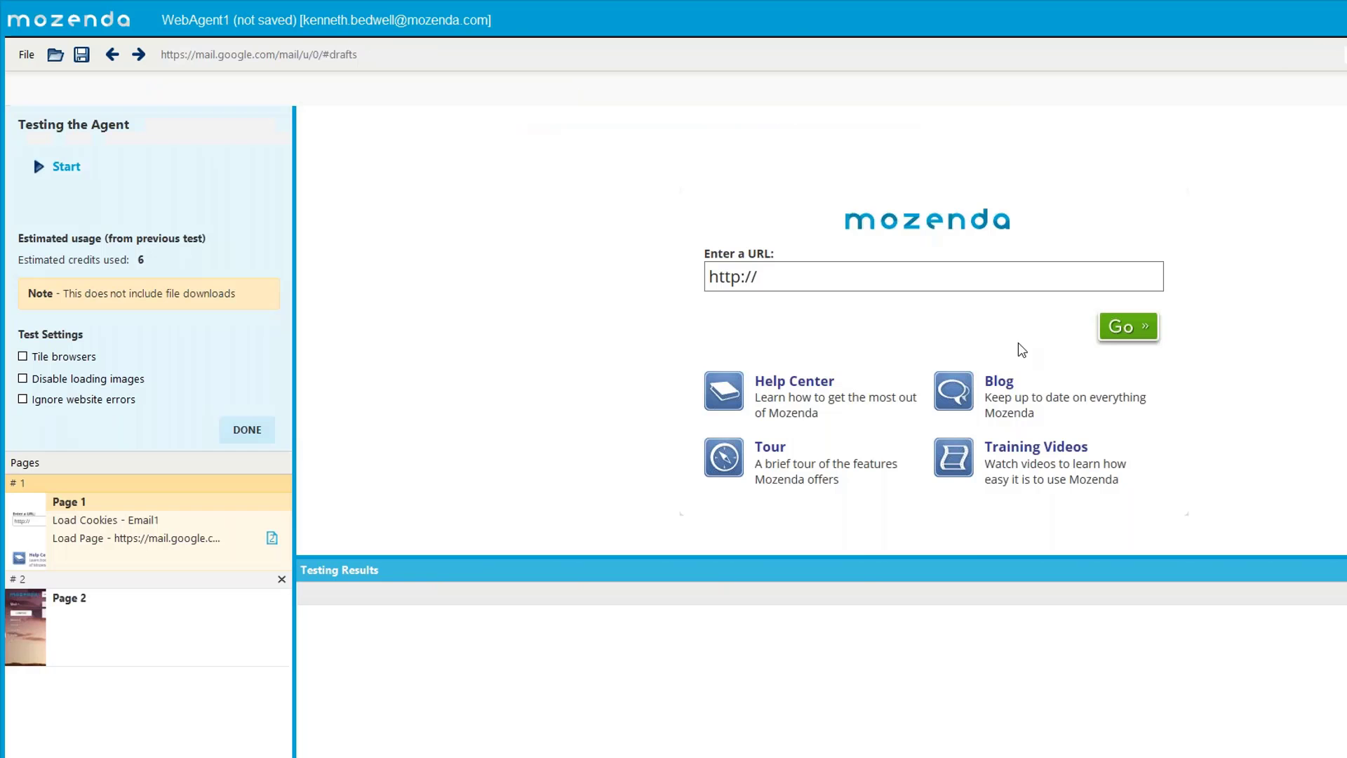
left_click(247, 430)
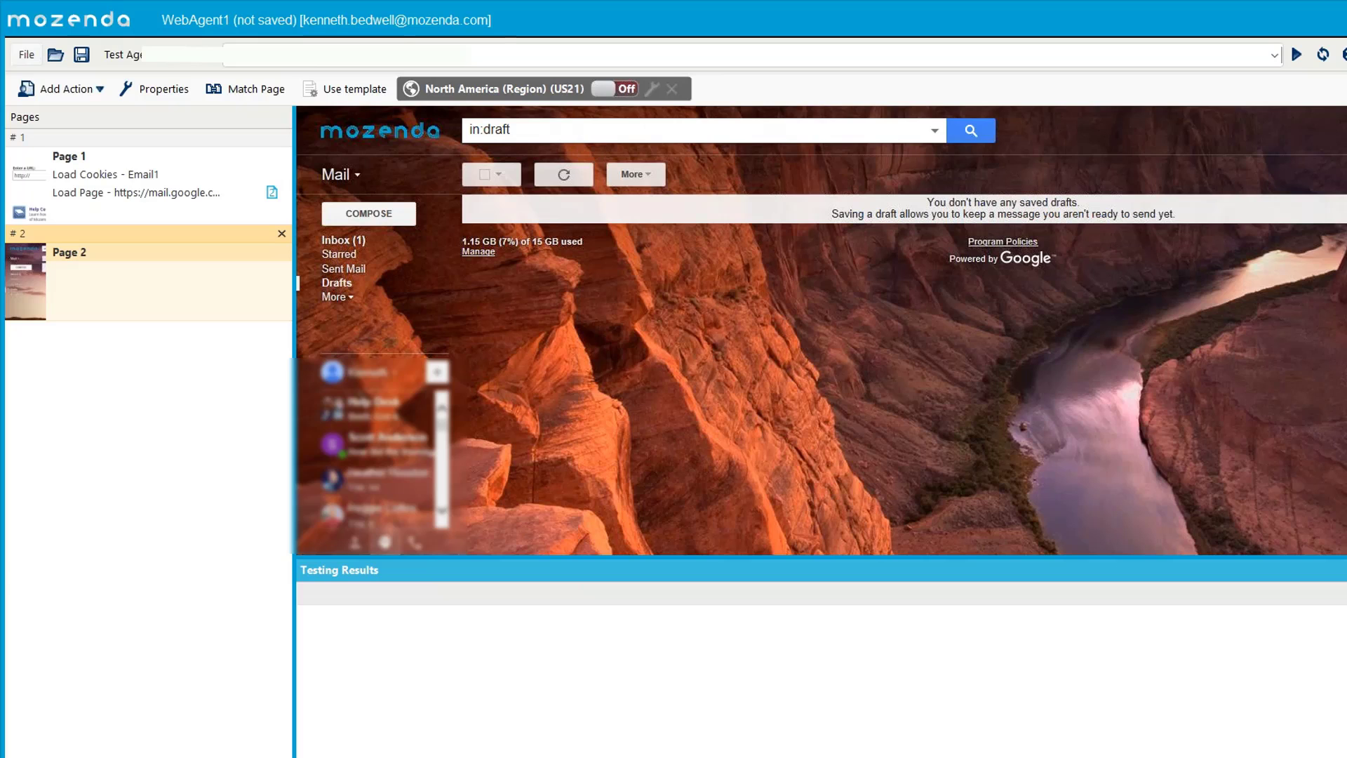
- Discard the tested WebAgent1 by closing it without saving
left_click(26, 54)
left_click(73, 214)
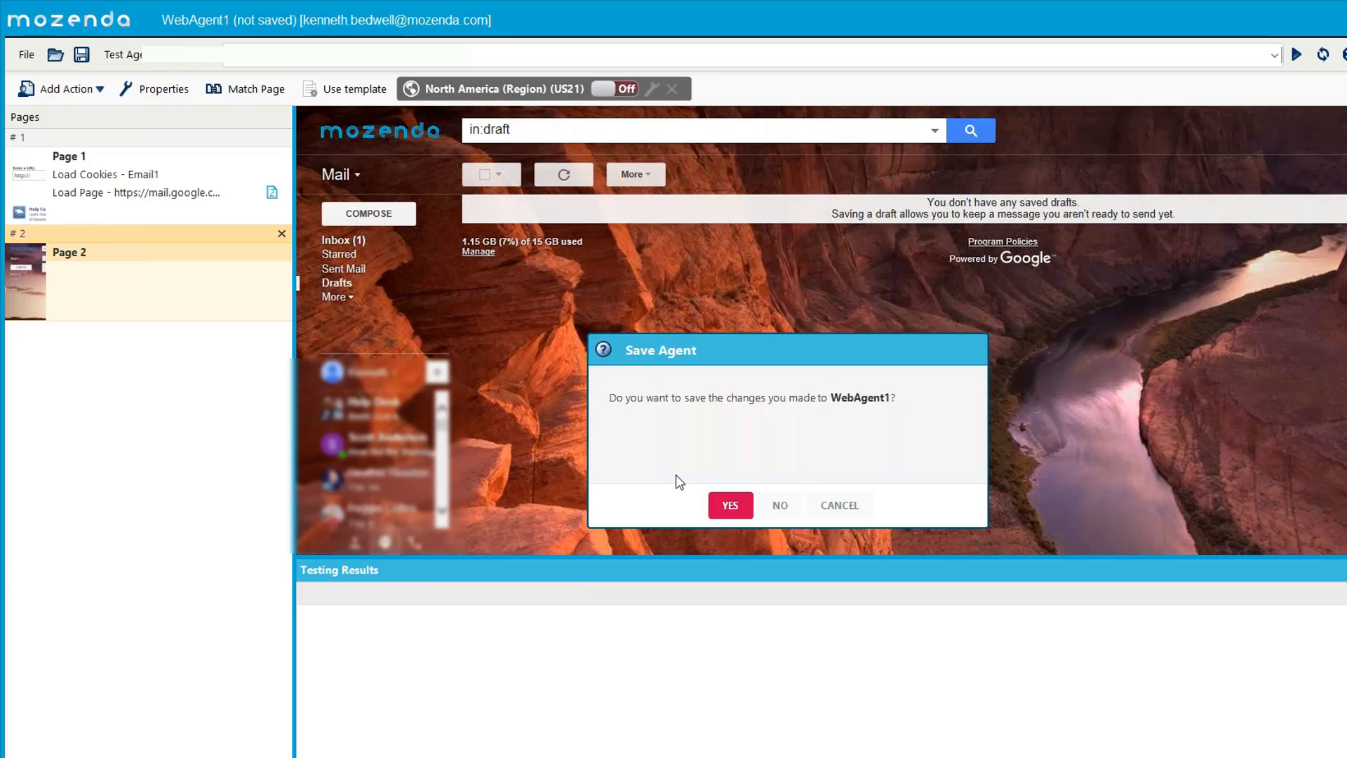
left_click(780, 506)
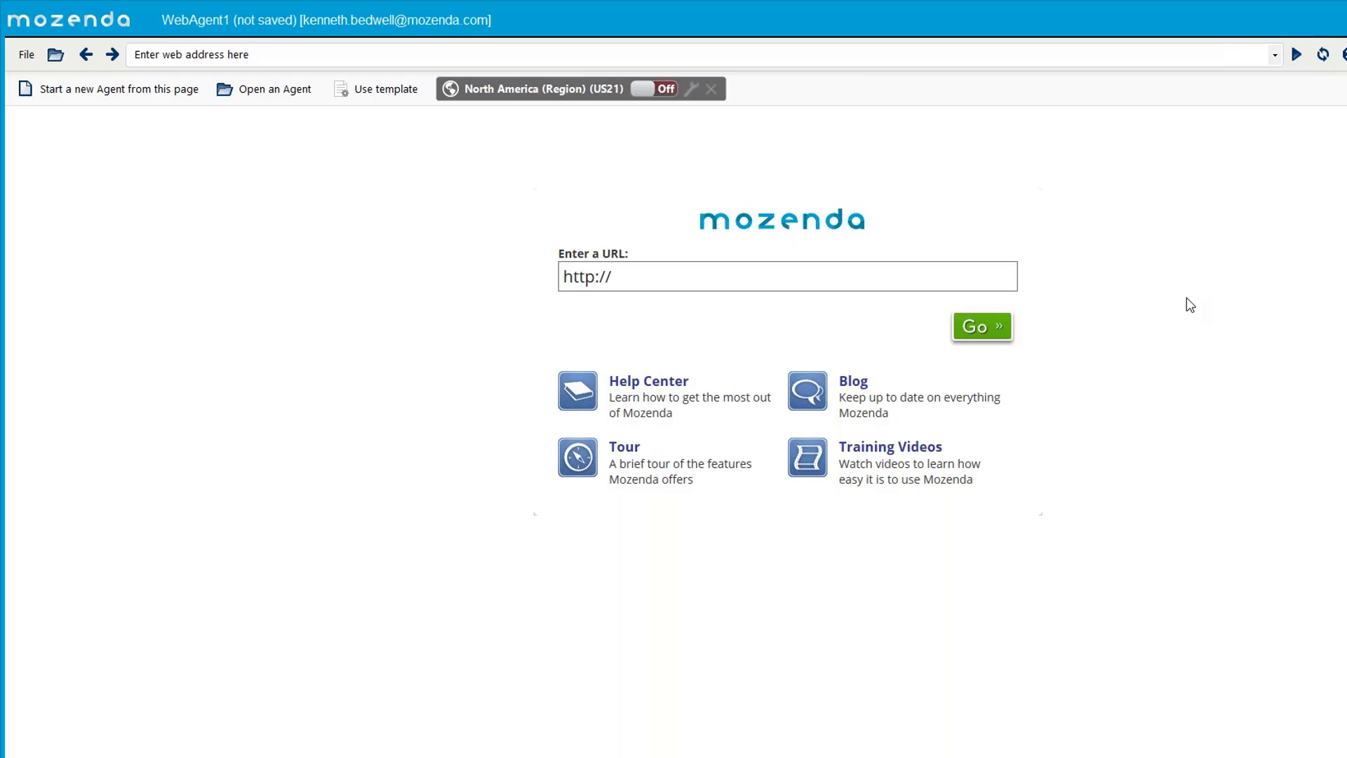
- Load the amazon.com home page in the built-in browser
left_click(316, 54)
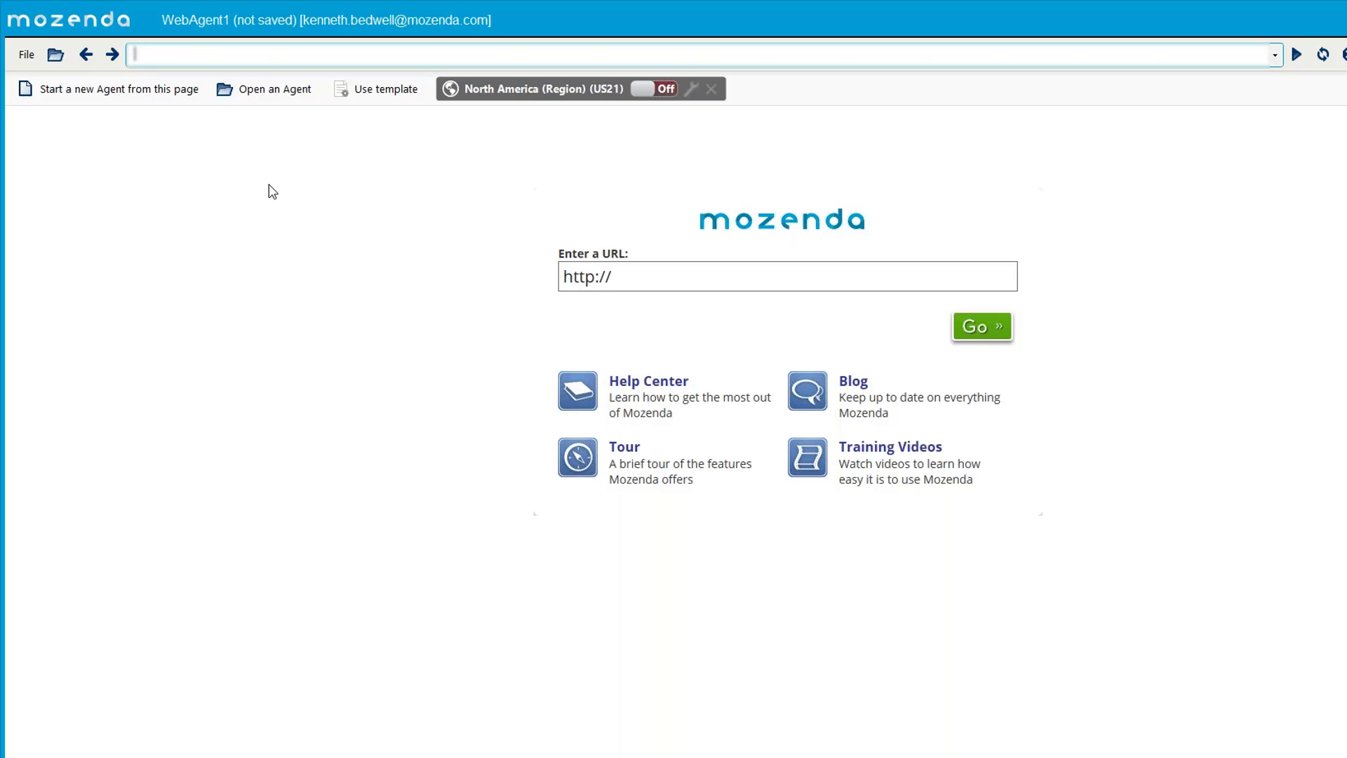
type("amazon.com")
key("Return")
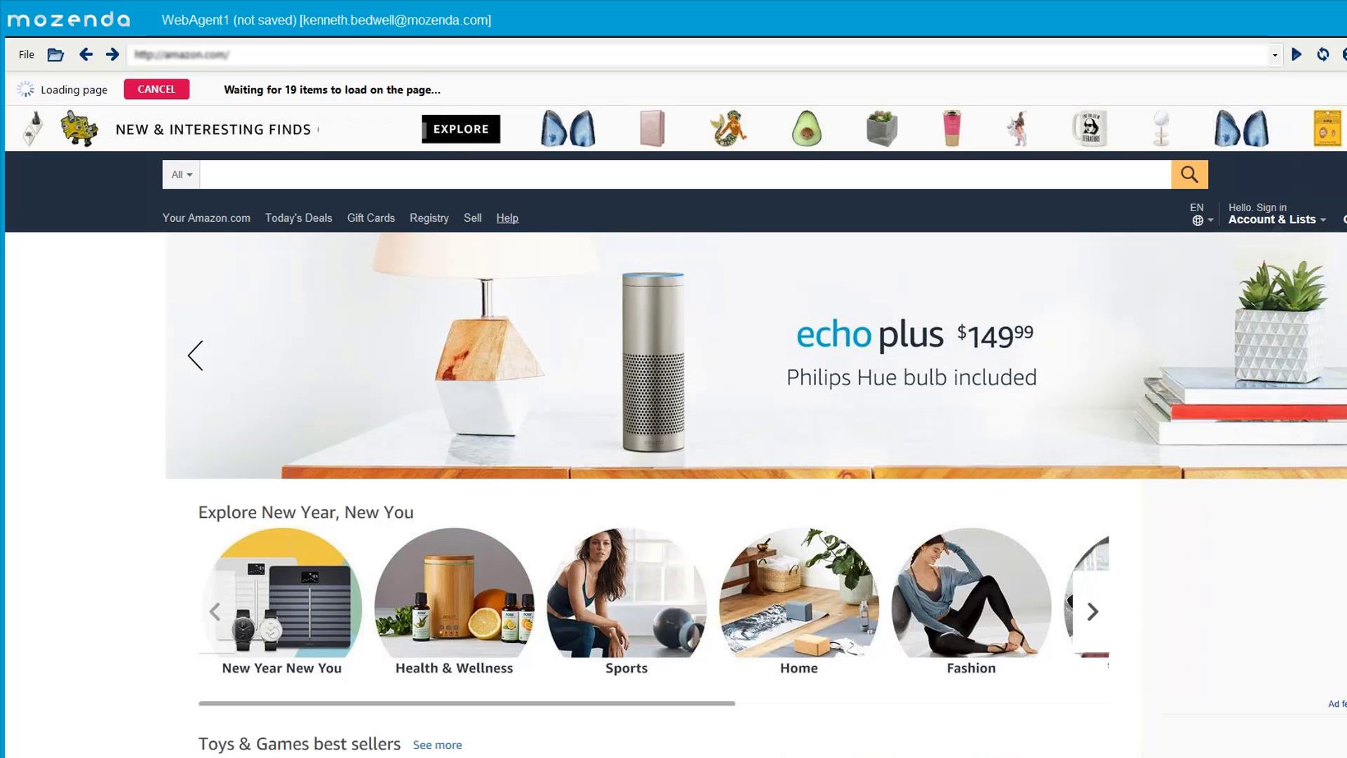
- Load the Cobra Men's KING F6 Driver product page from its copied URL and add the driver to the cart
left_click(228, 56)
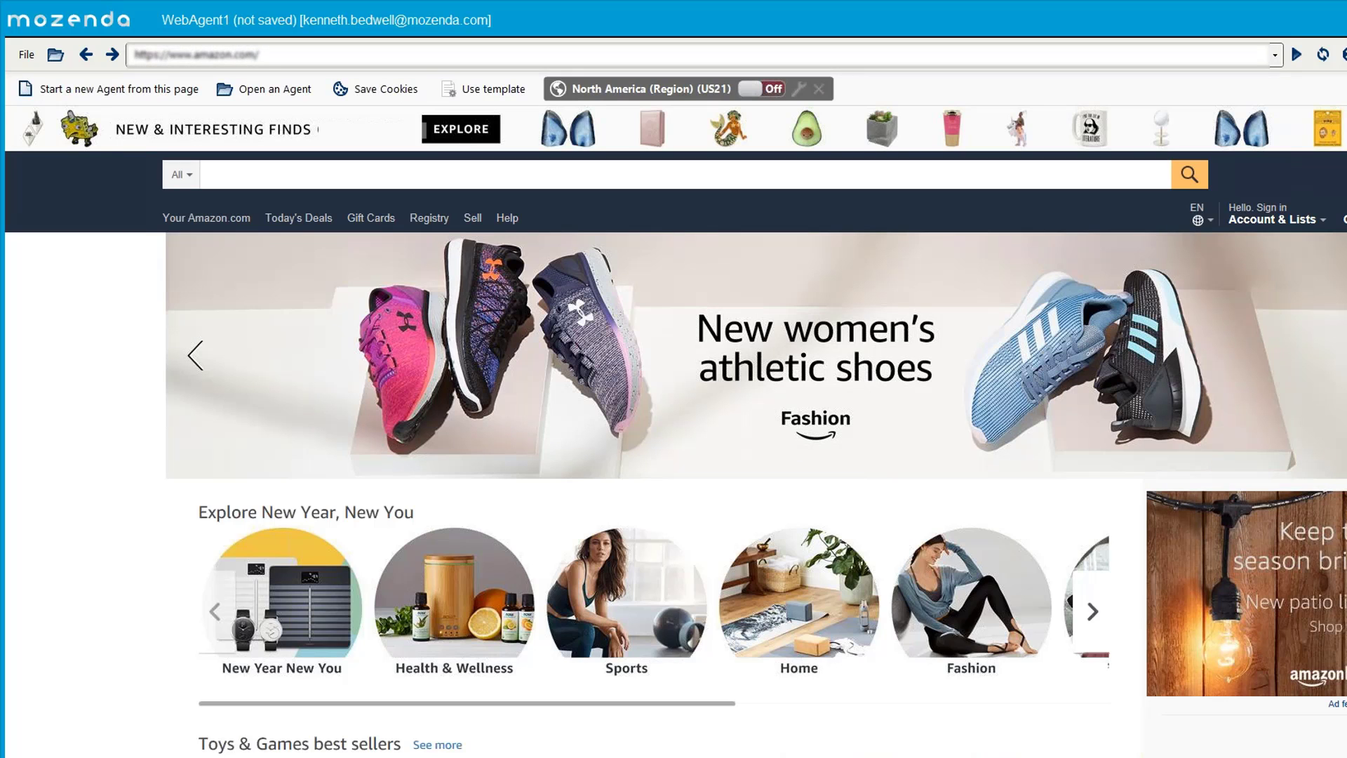
key("ctrl+a")
key("ctrl+v")
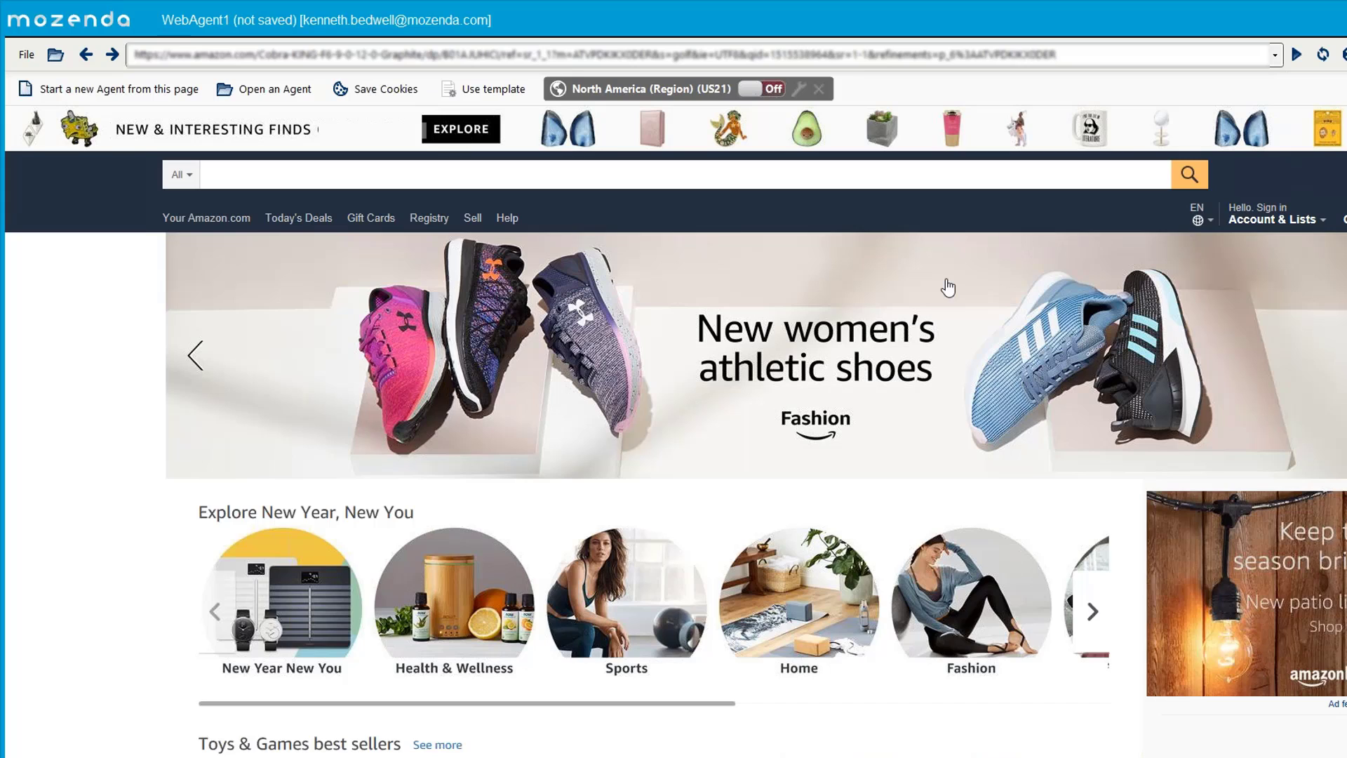
key("Return")
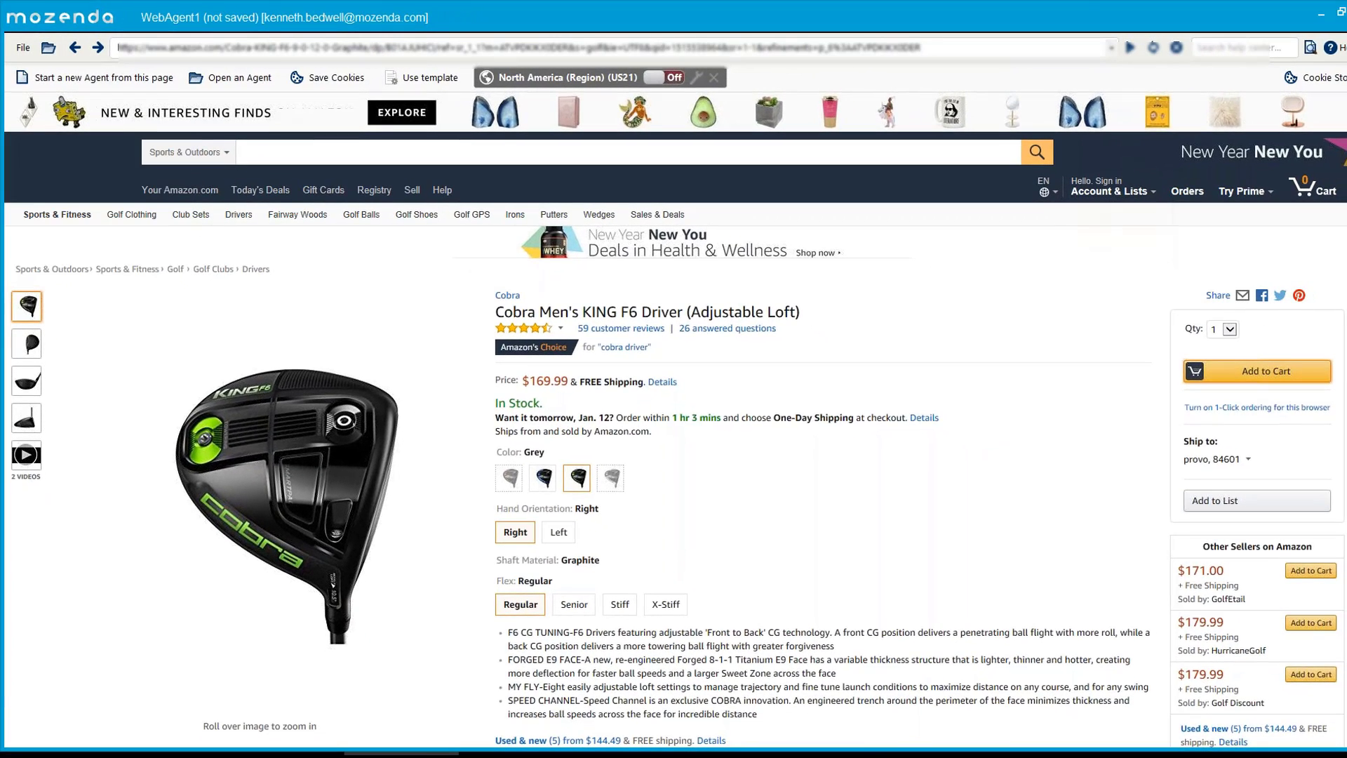
left_click(1258, 370)
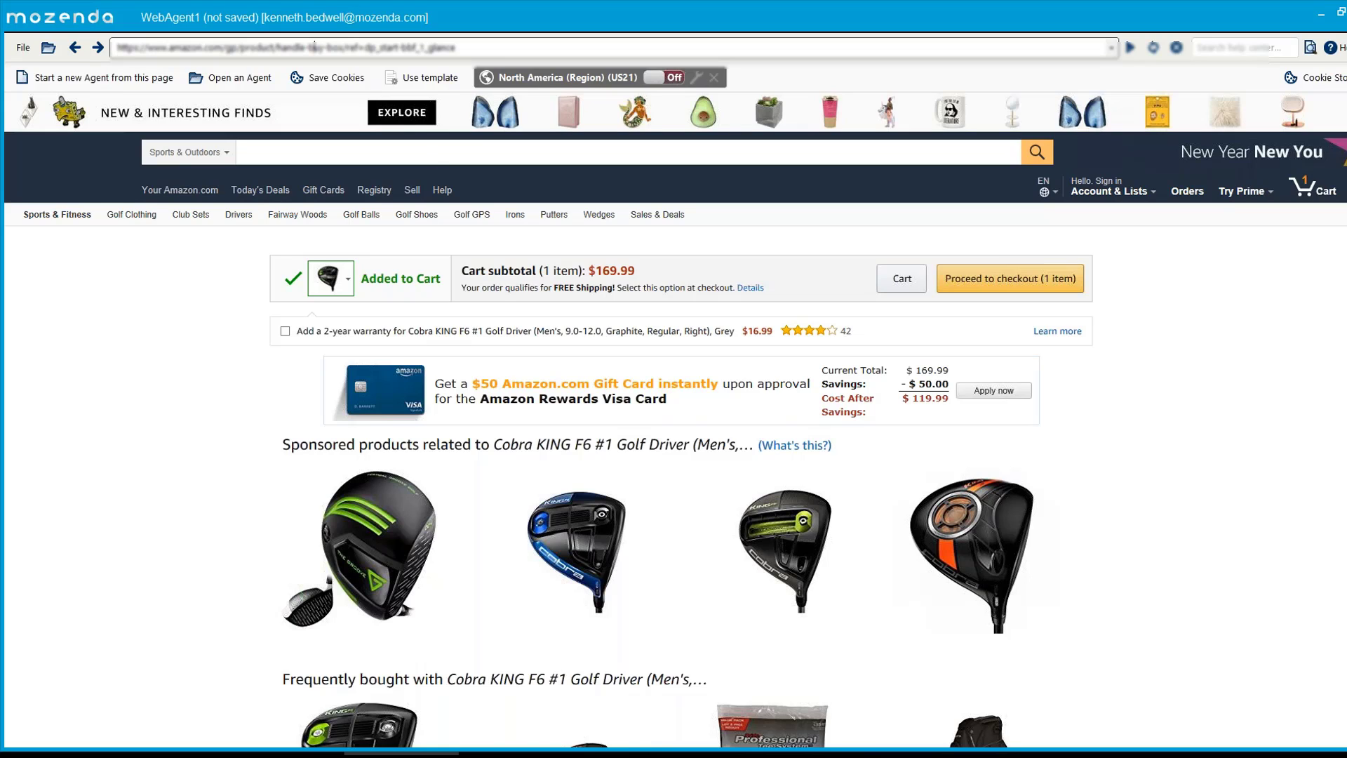
- Load the Callaway HX Diablo Tour golf balls product page from its copied URL and add them to the cart
left_click(314, 46)
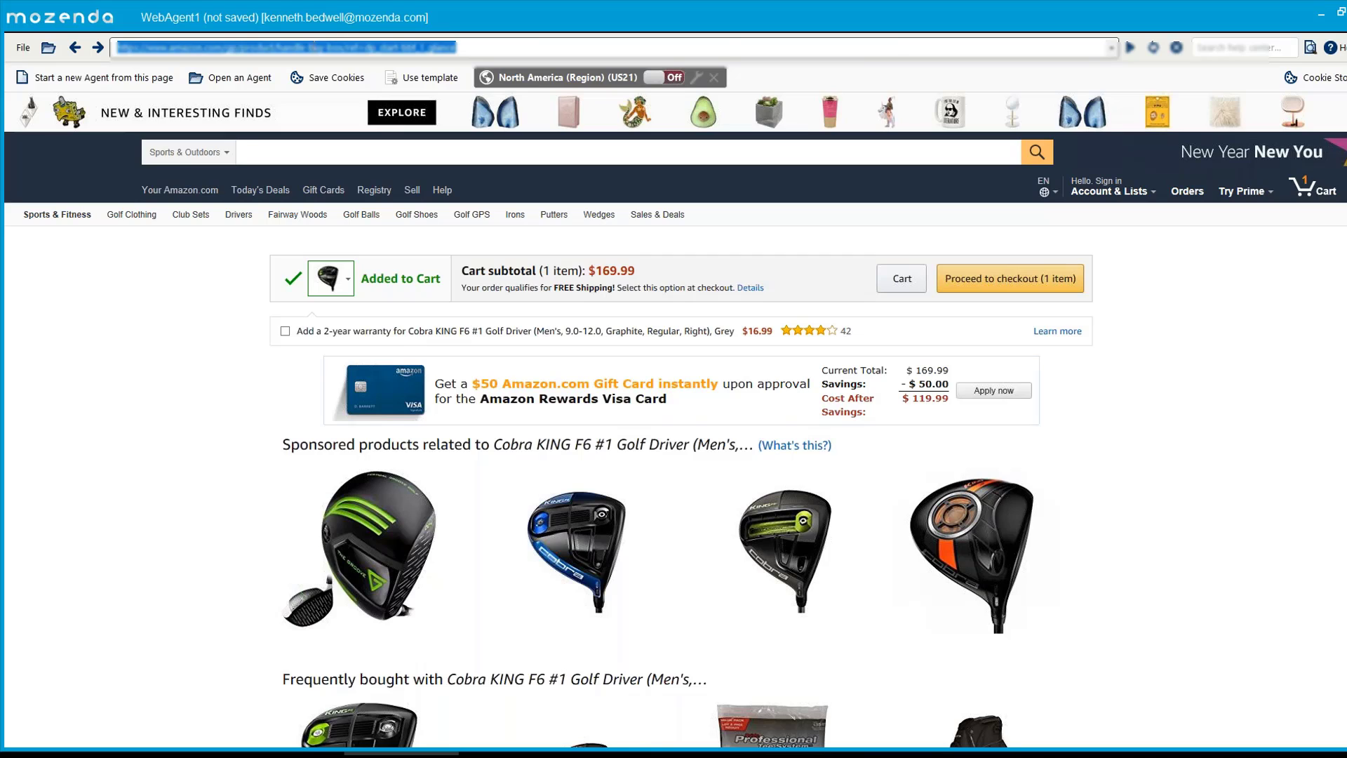
key("ctrl+v")
key("Return")
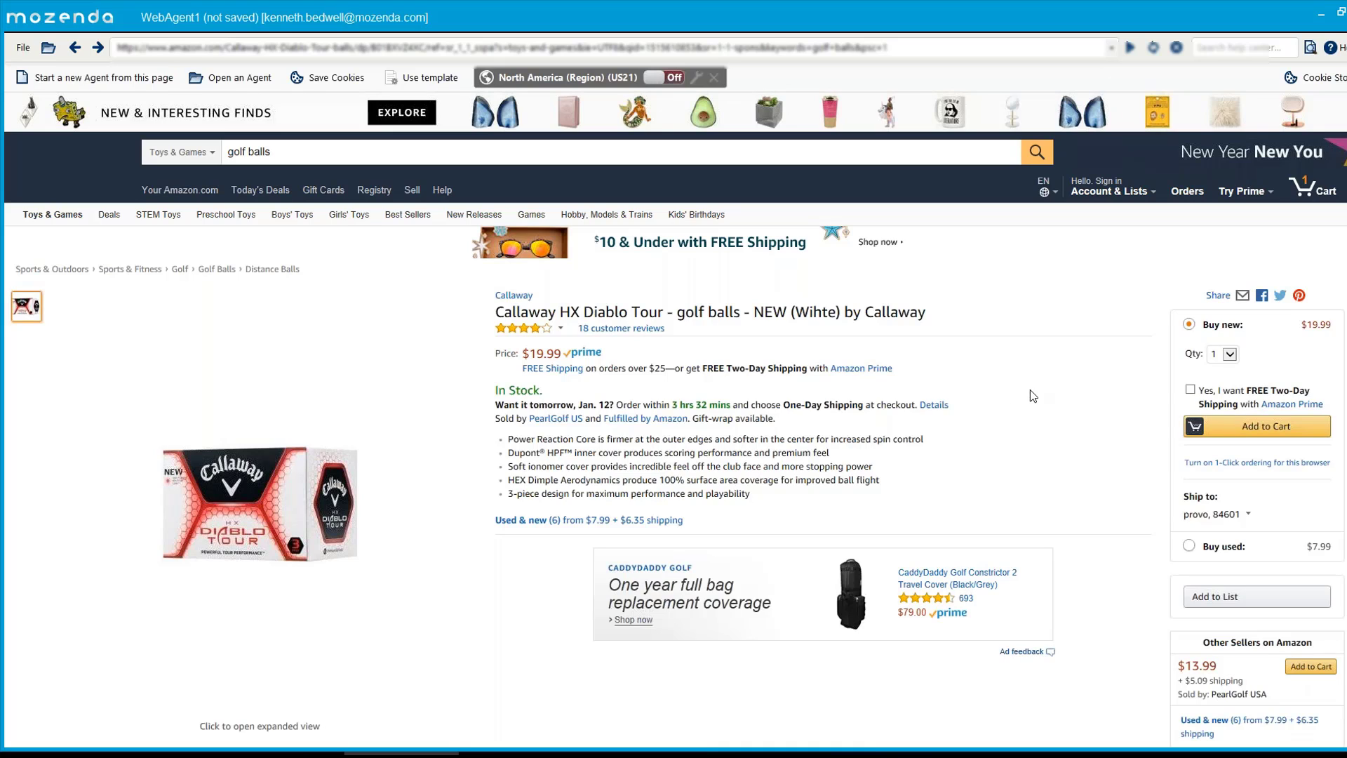
left_click(1257, 428)
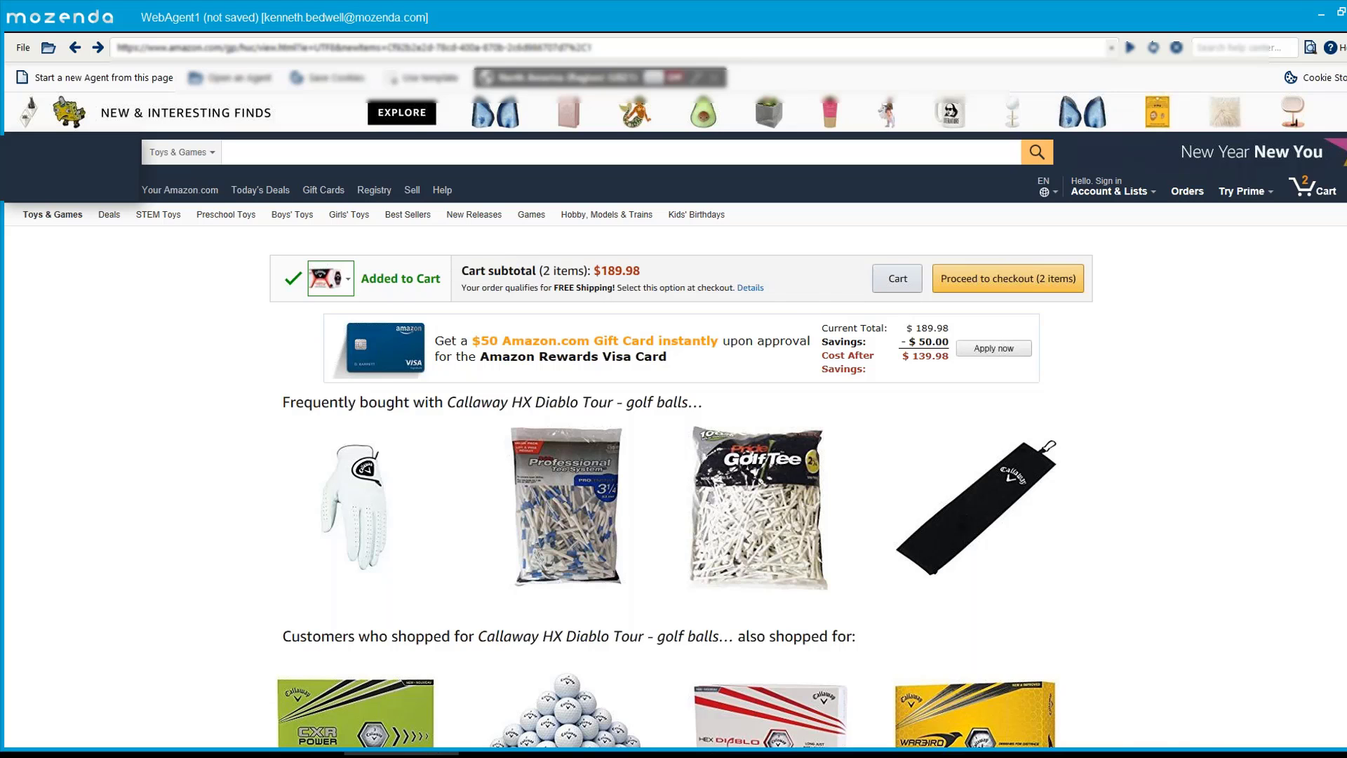
- From the Amazon shopping cart page, save the cookies as a new store named Cart1 and start an agent with it
left_click(905, 286)
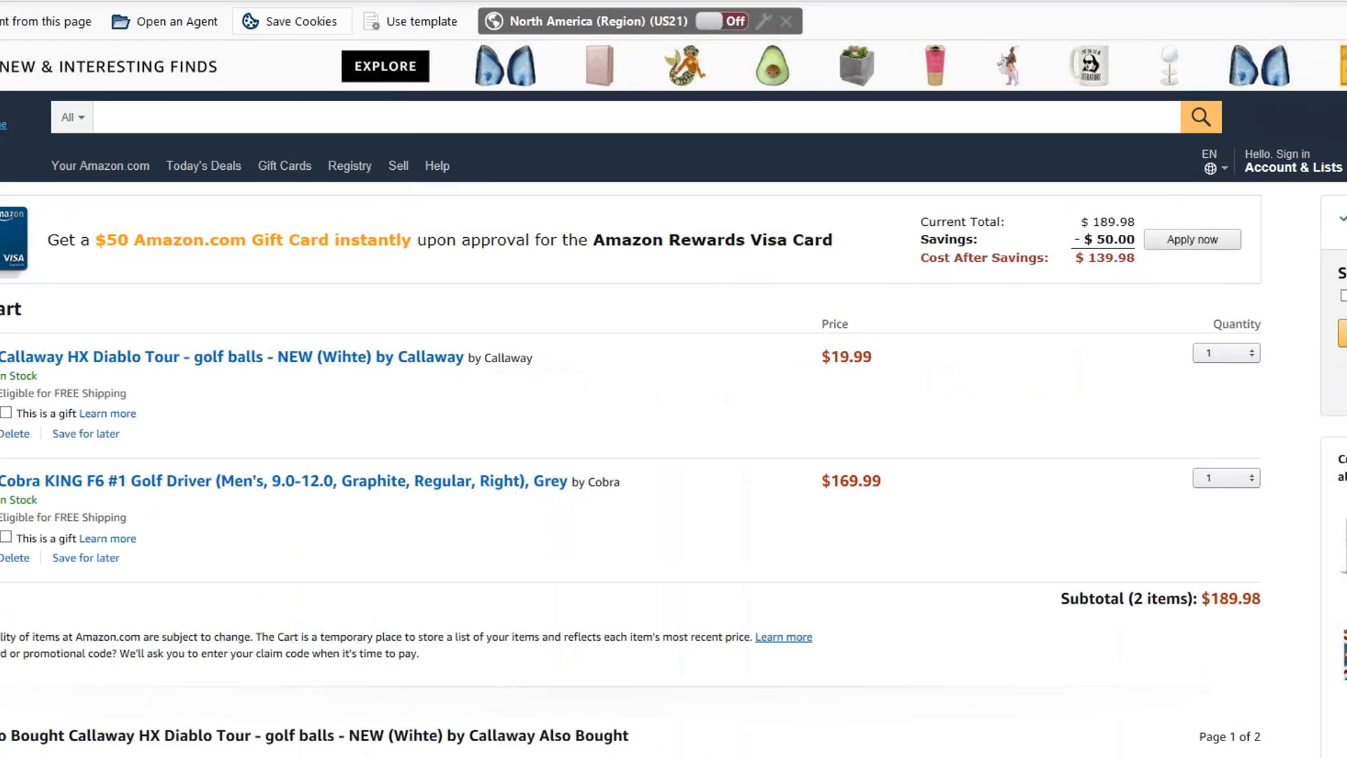
left_click(289, 21)
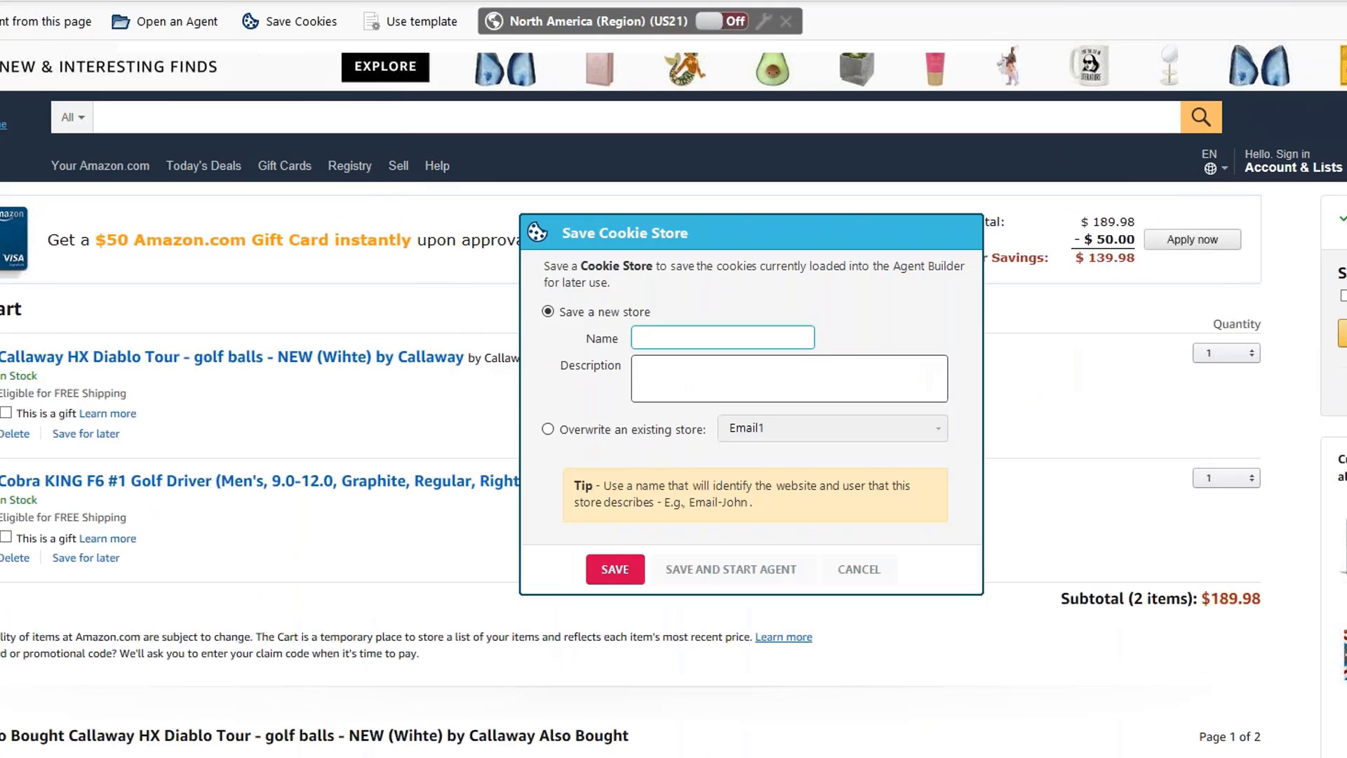
type("Cart1")
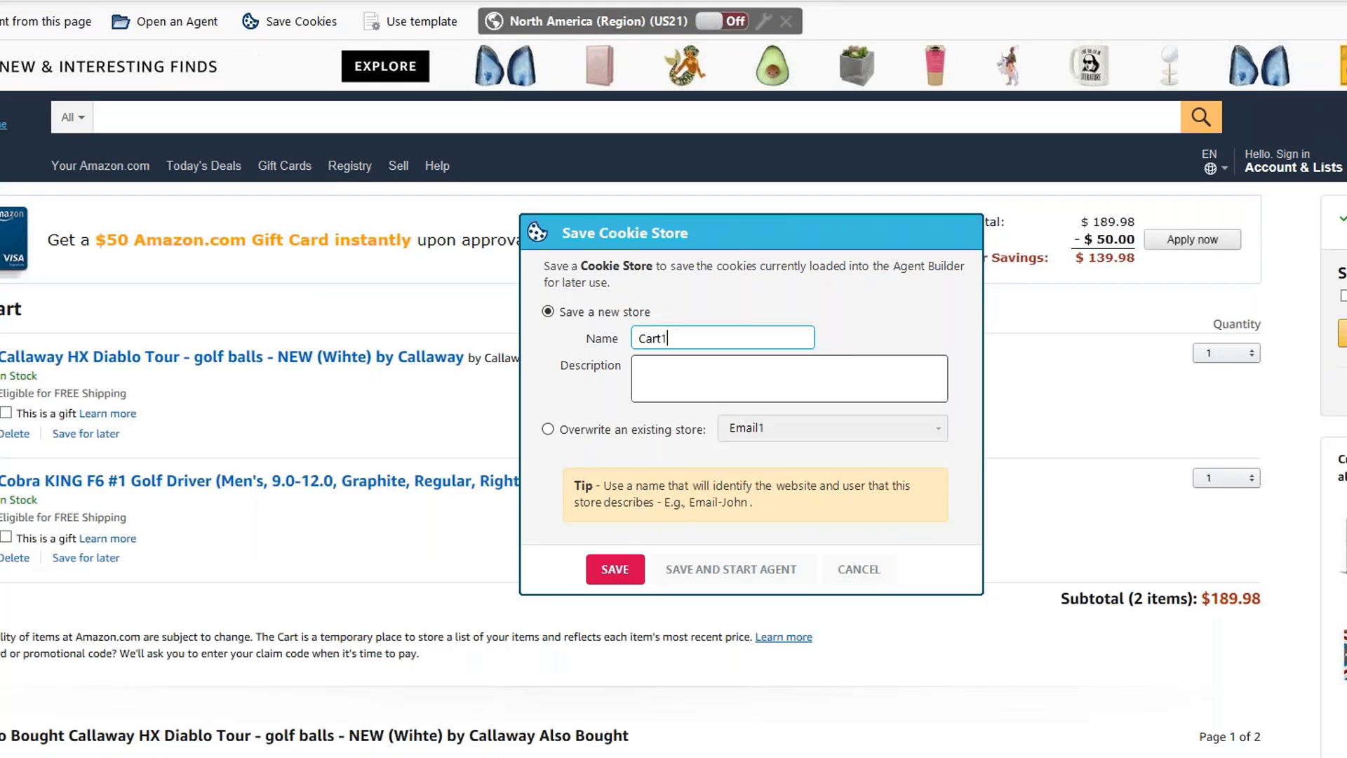
left_click(779, 572)
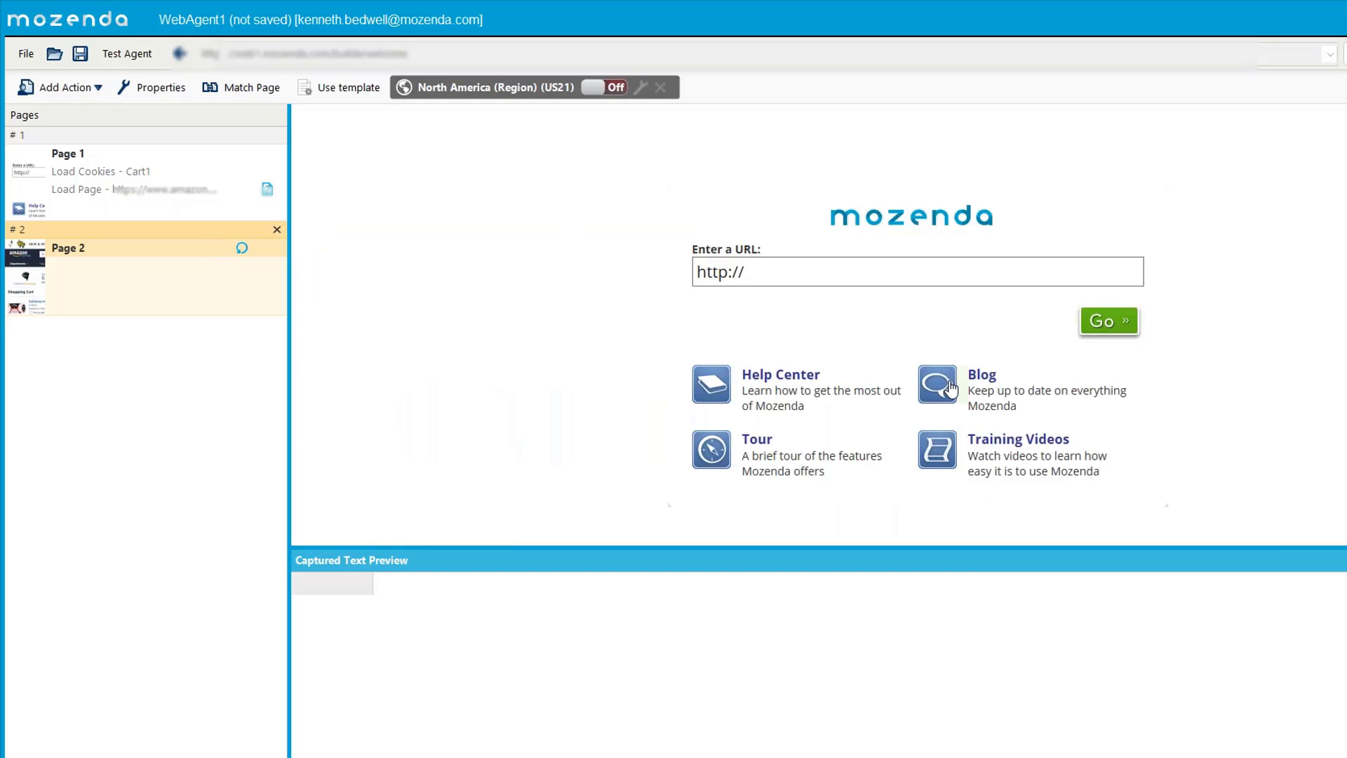
- On Page 2, capture the Callaway golf balls' price as a text field named Price
left_click(168, 280)
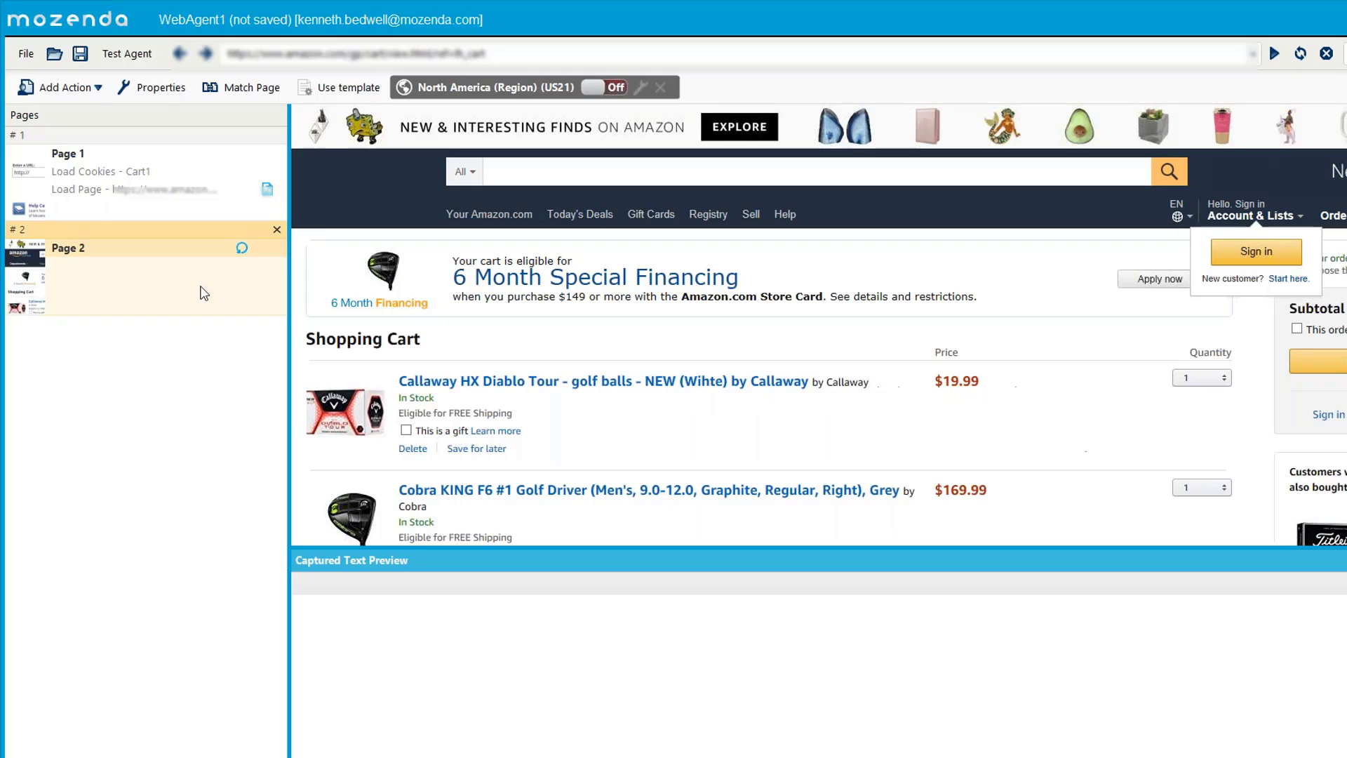
left_click(960, 388)
left_click(972, 452)
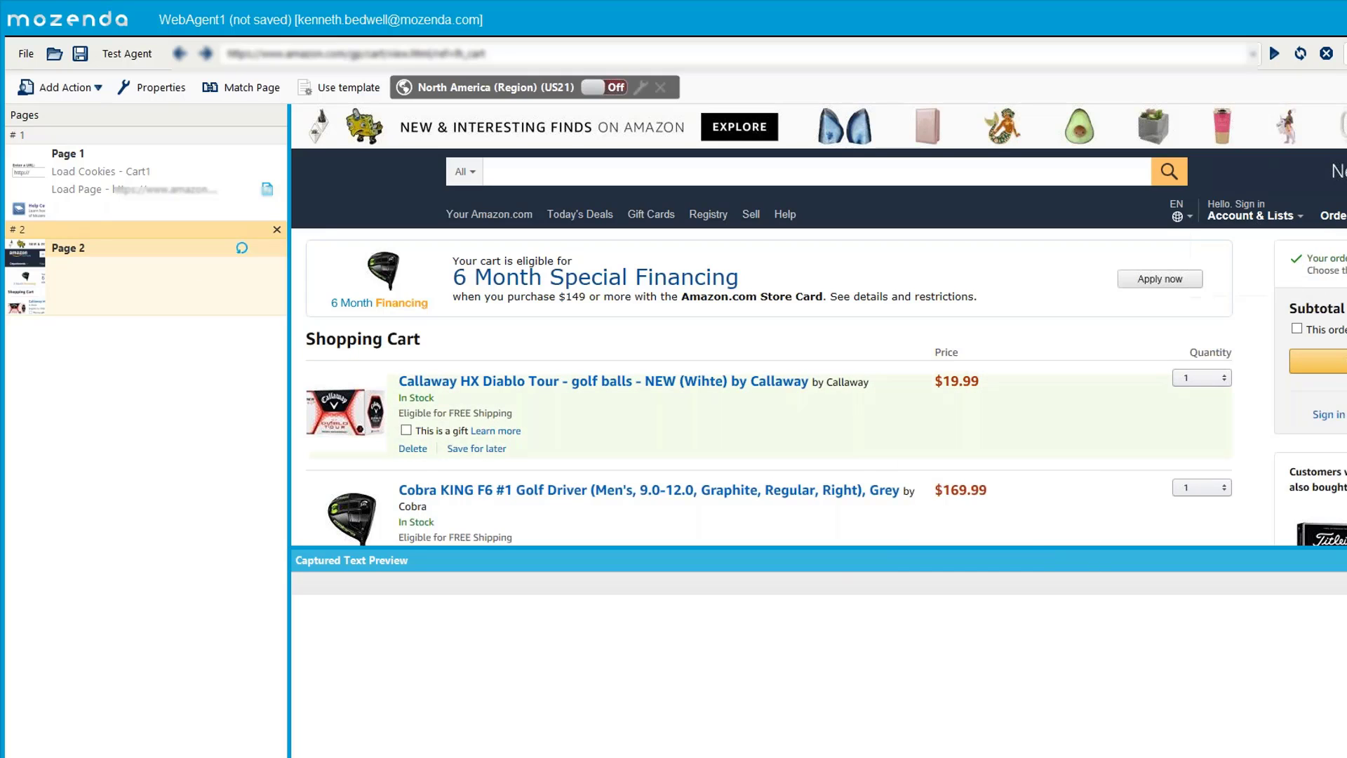
left_click(903, 671)
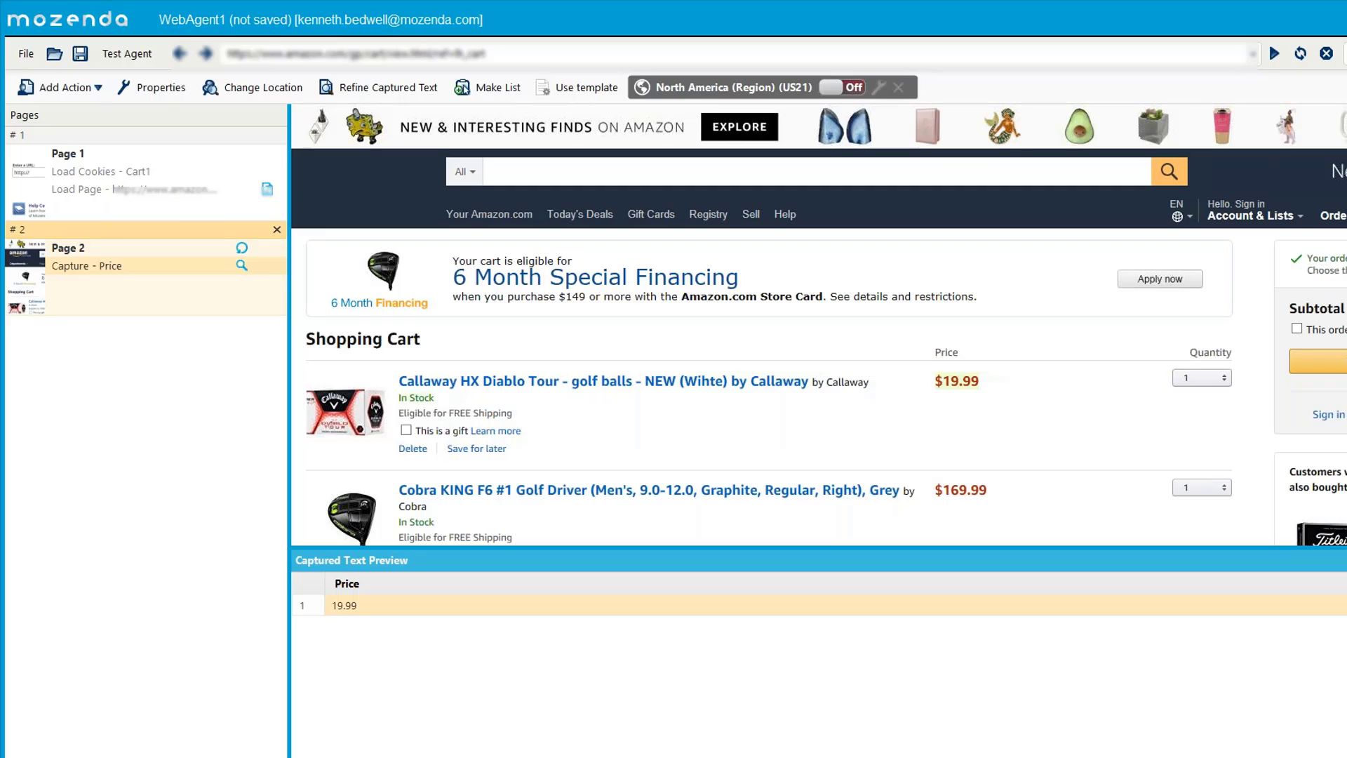
- Capture the golf balls' availability text in a field named Stock
left_click(358, 417)
left_click(416, 464)
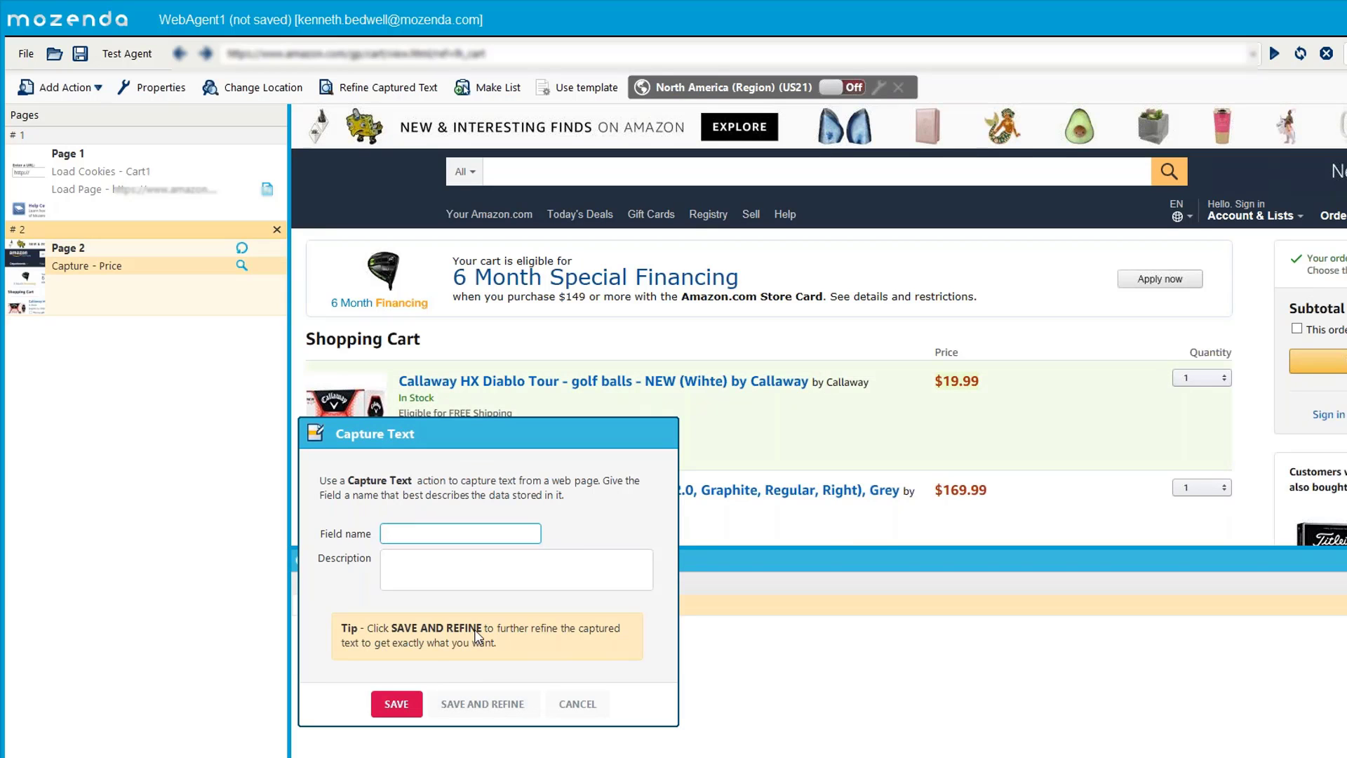
type("Stock")
key("Return")
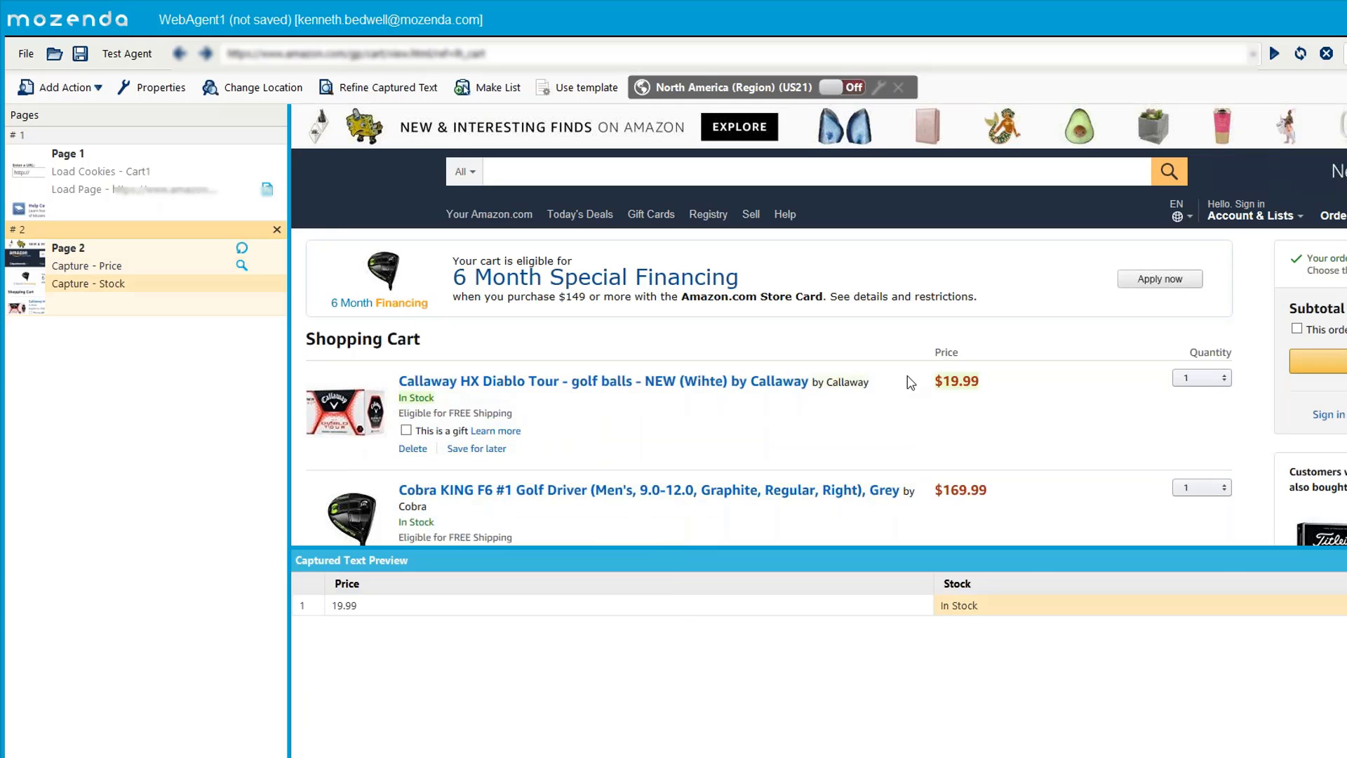
scroll(936, 370, "down", 1)
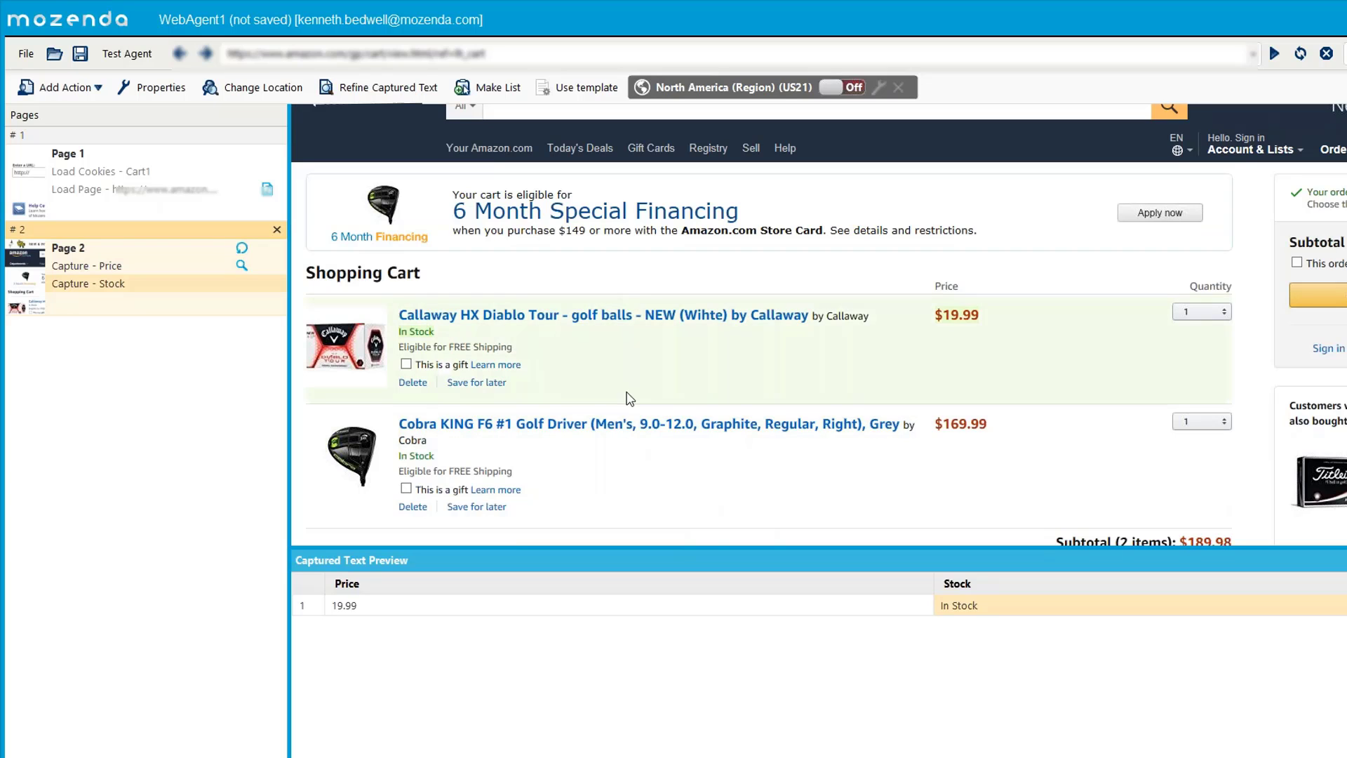
scroll(670, 394, "up", 1)
scroll(673, 393, "down", 1)
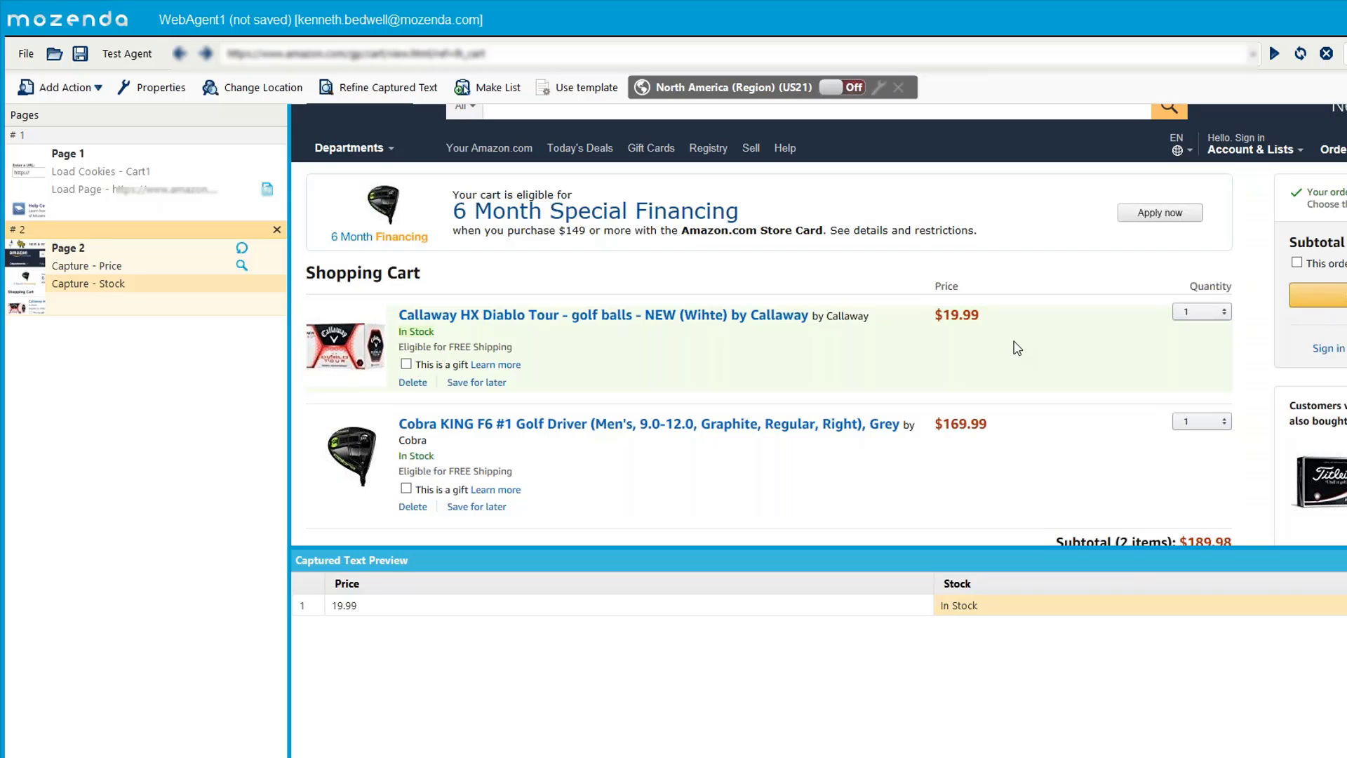
scroll(1018, 349, "down", 1)
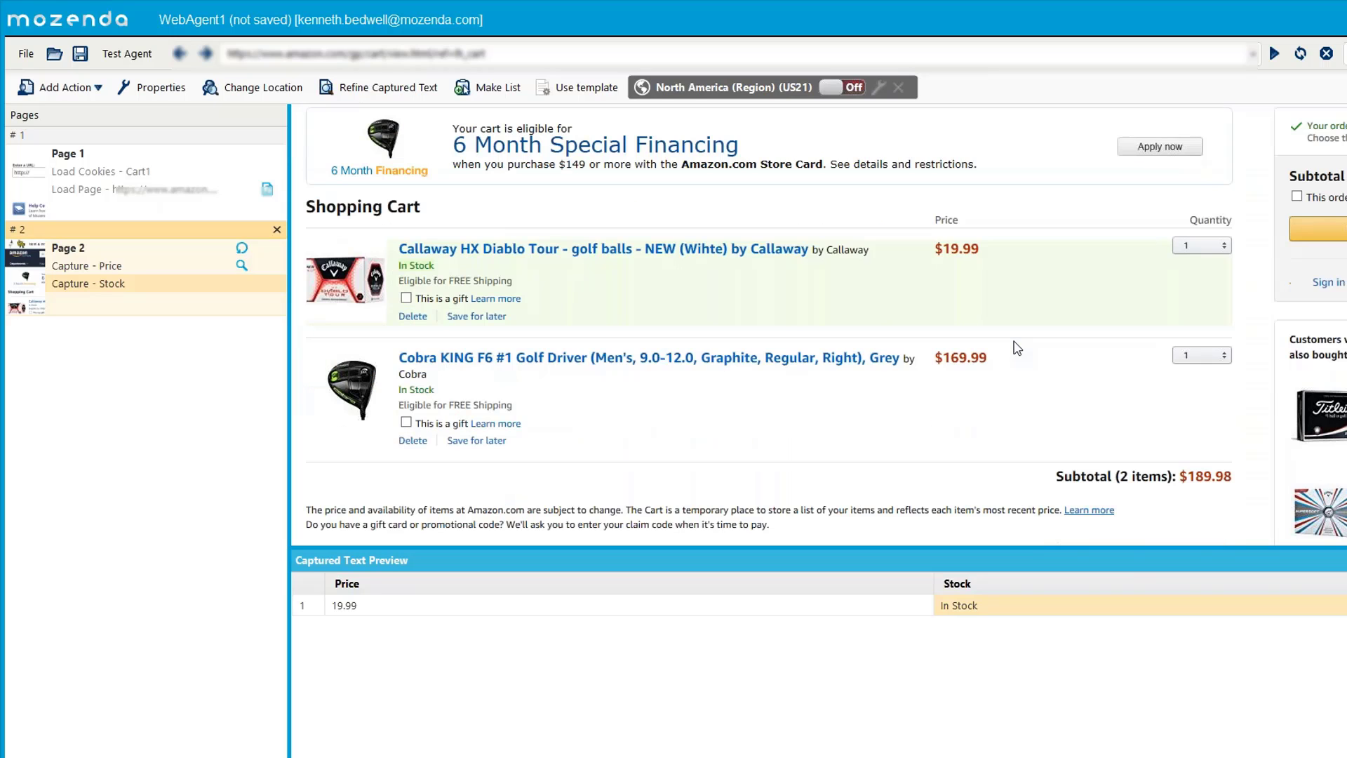
scroll(1016, 350, "up", 2)
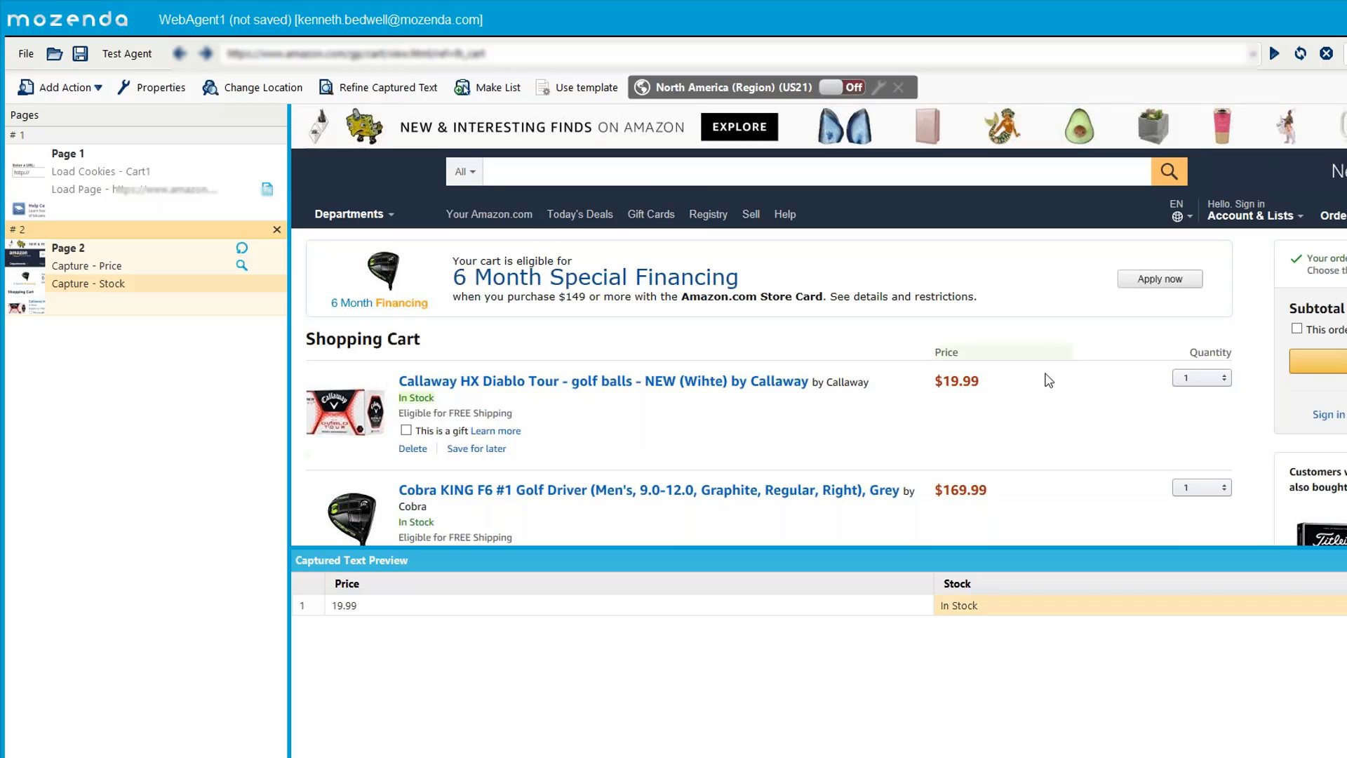
left_click(137, 177)
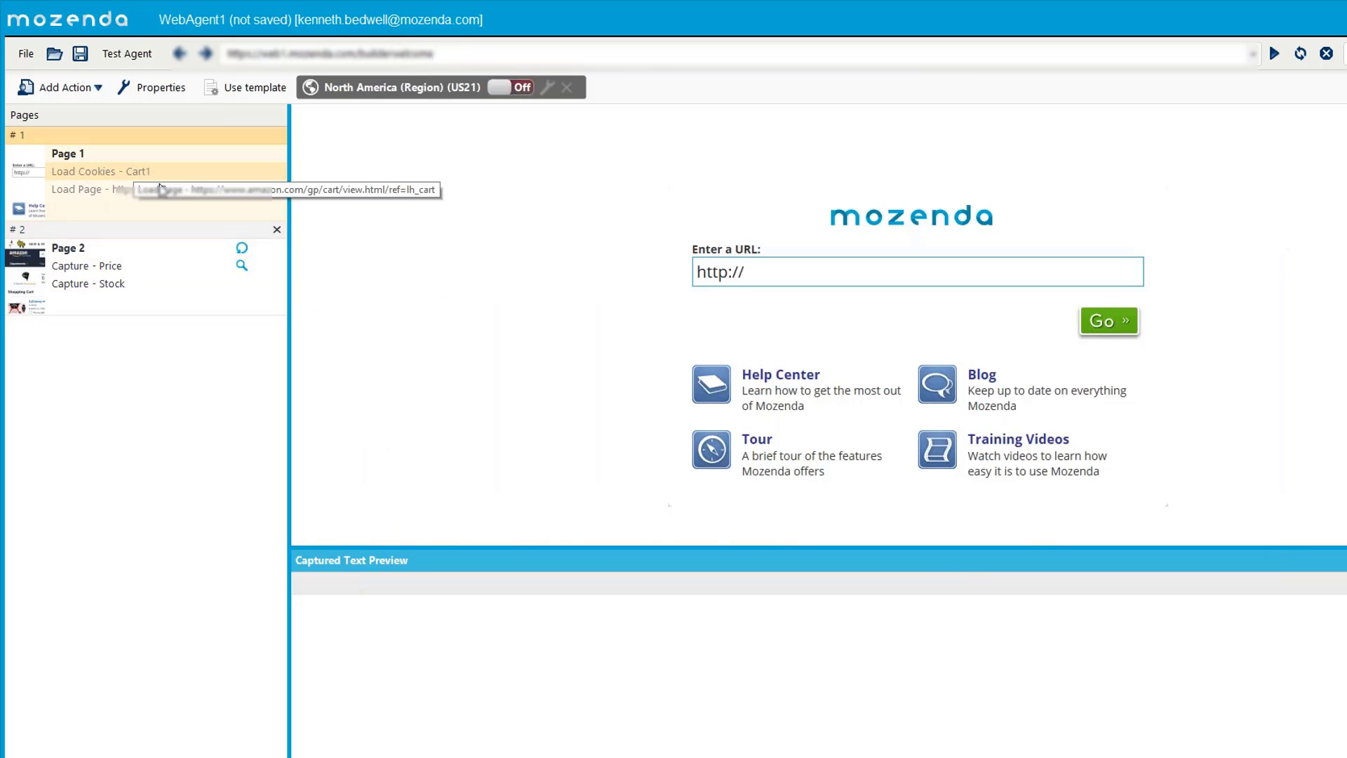
left_click(26, 53)
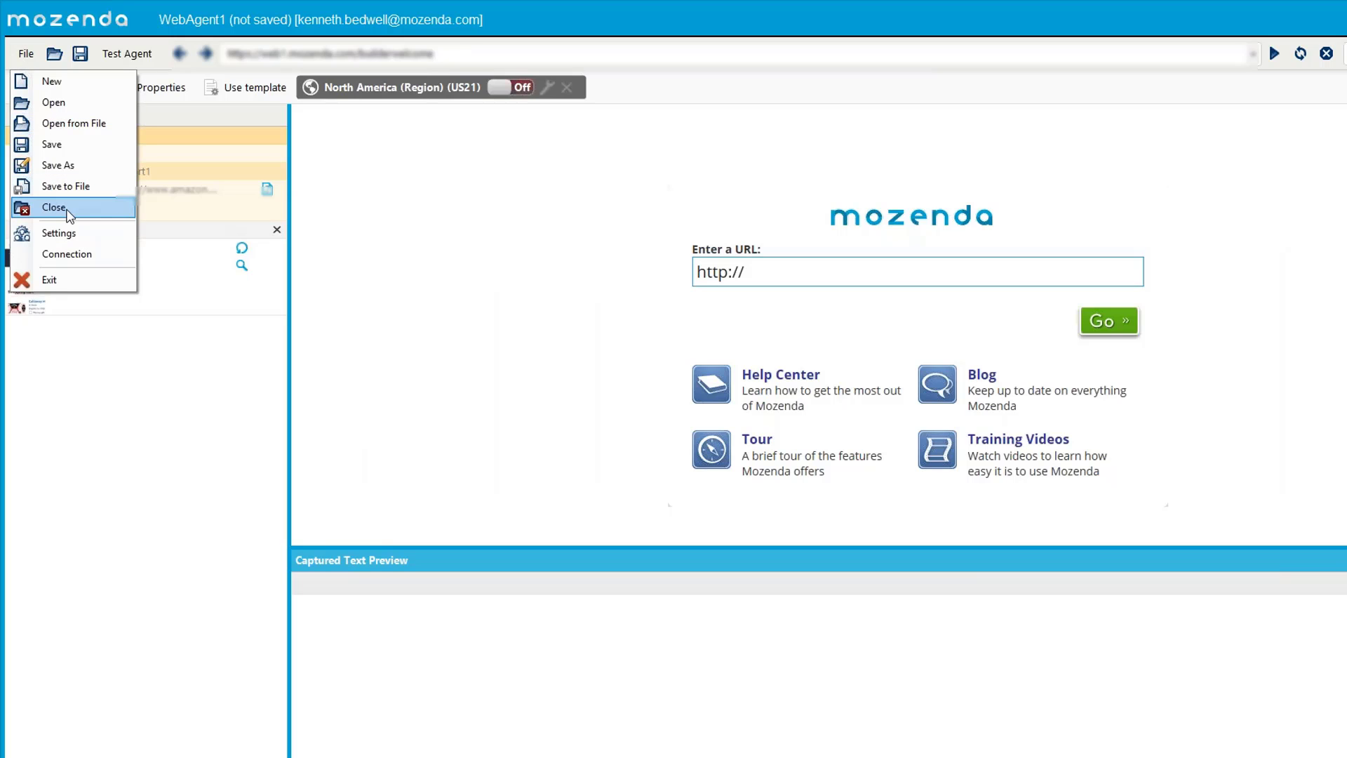
left_click(196, 200)
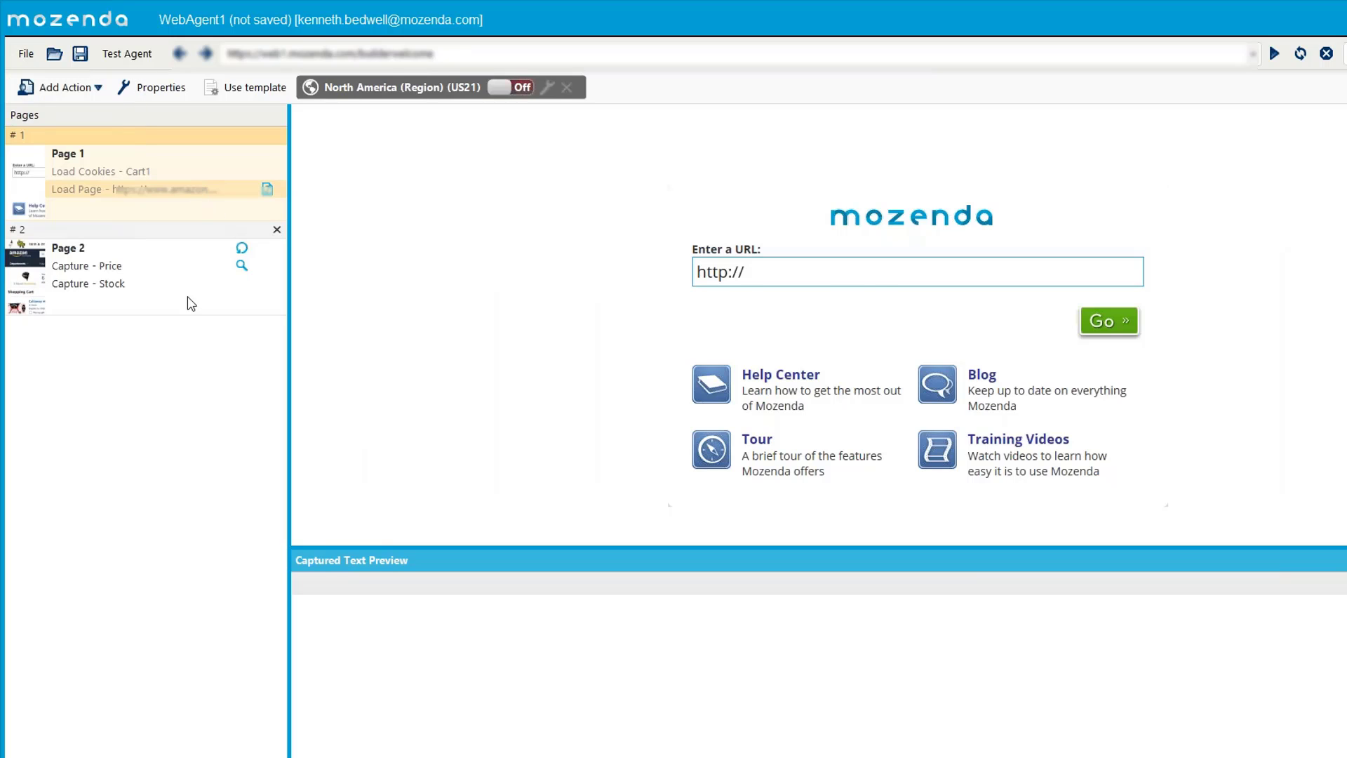
- Copy the Amazon shopping cart URL from Page 2 of the agent
left_click(267, 234)
left_click(365, 55)
right_click(367, 56)
left_click(407, 82)
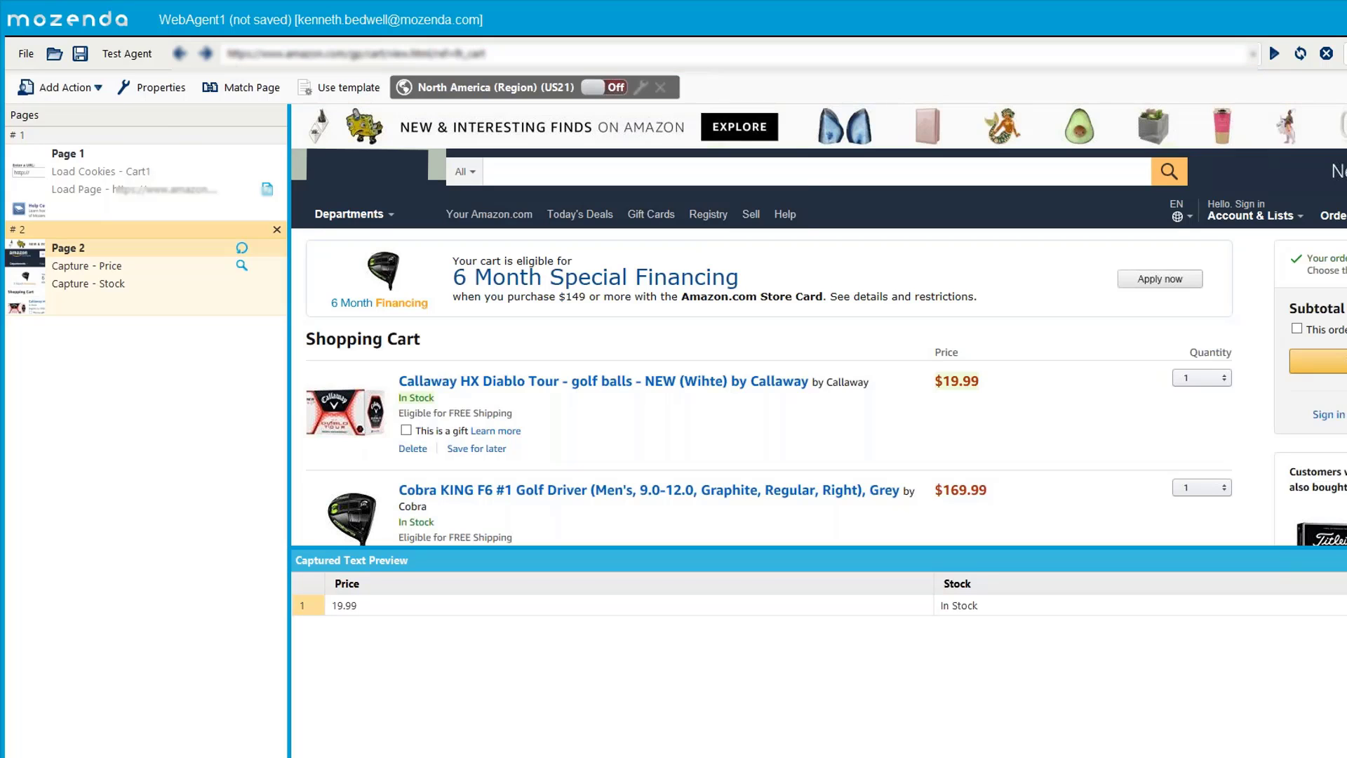
- Close WebAgent1 and discard its changes
left_click(26, 53)
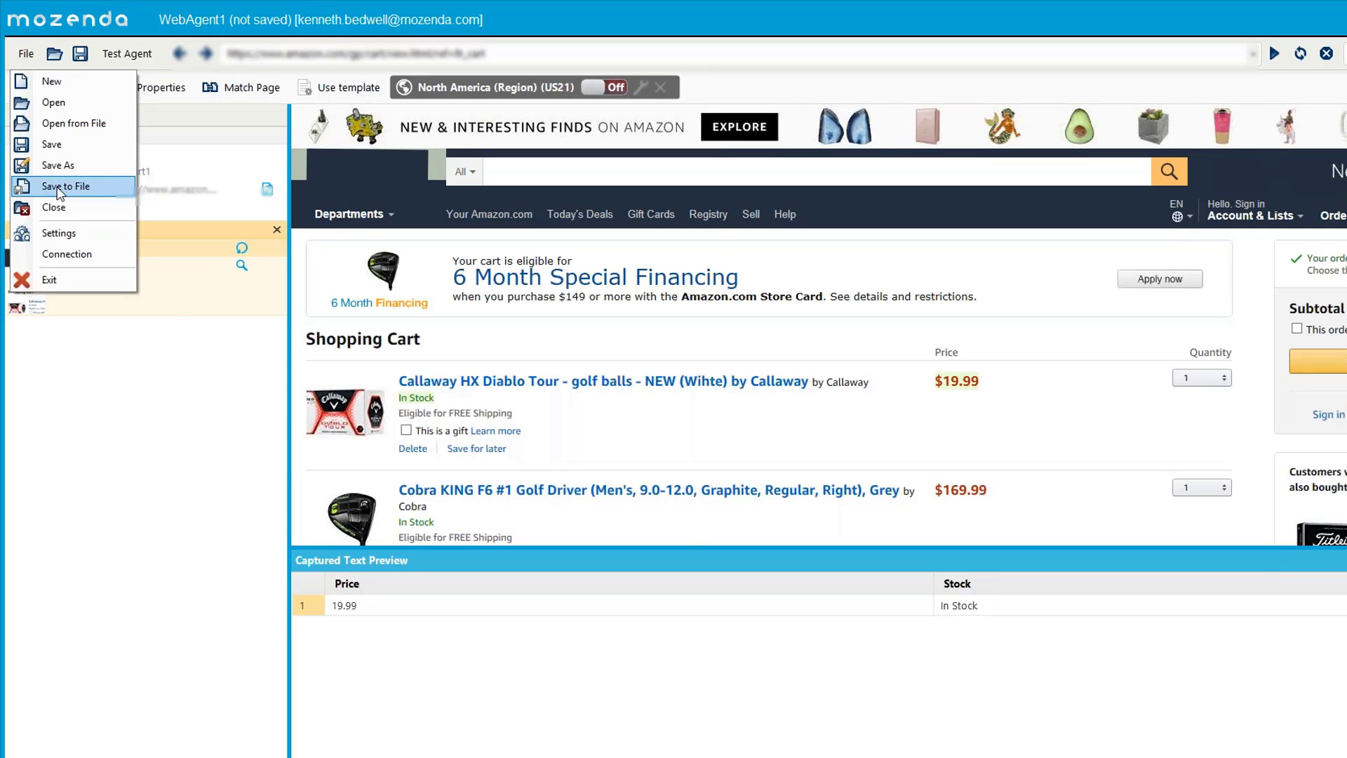
left_click(49, 207)
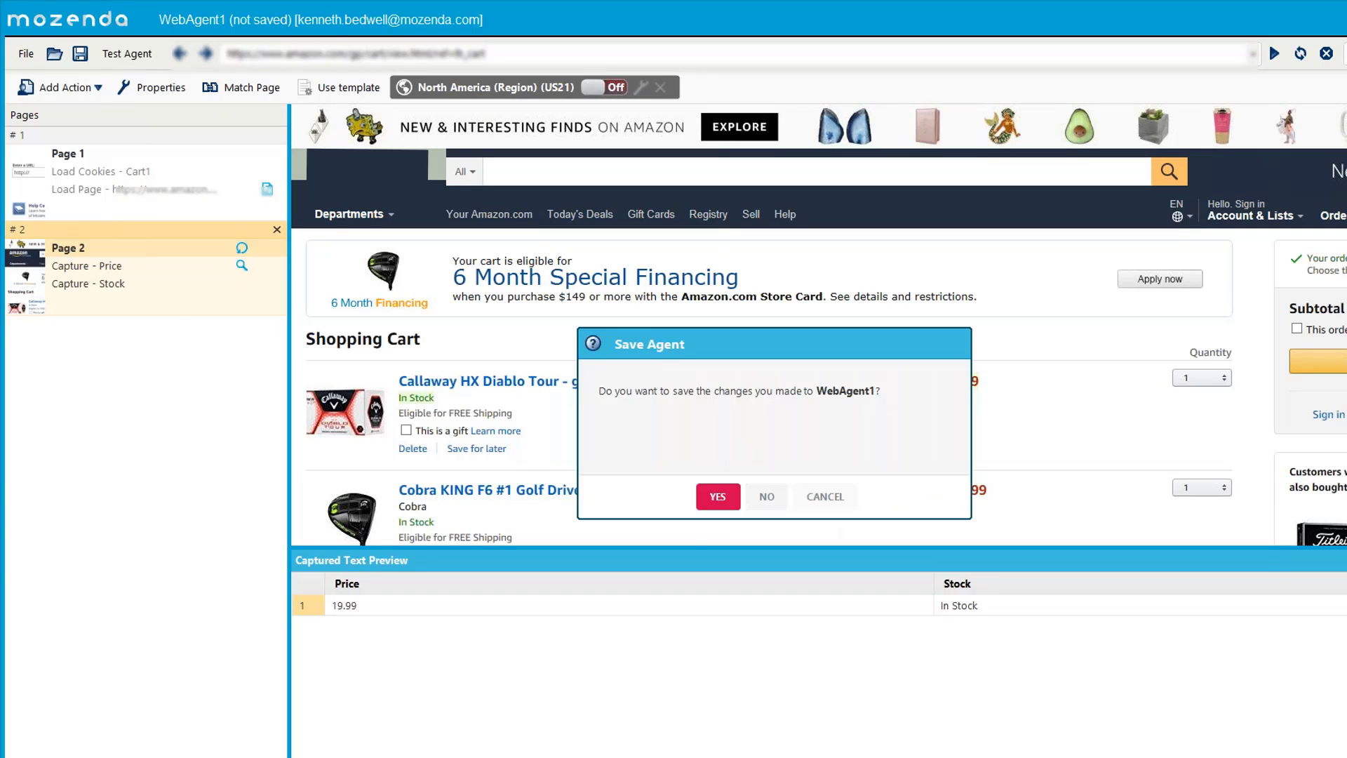
left_click(772, 498)
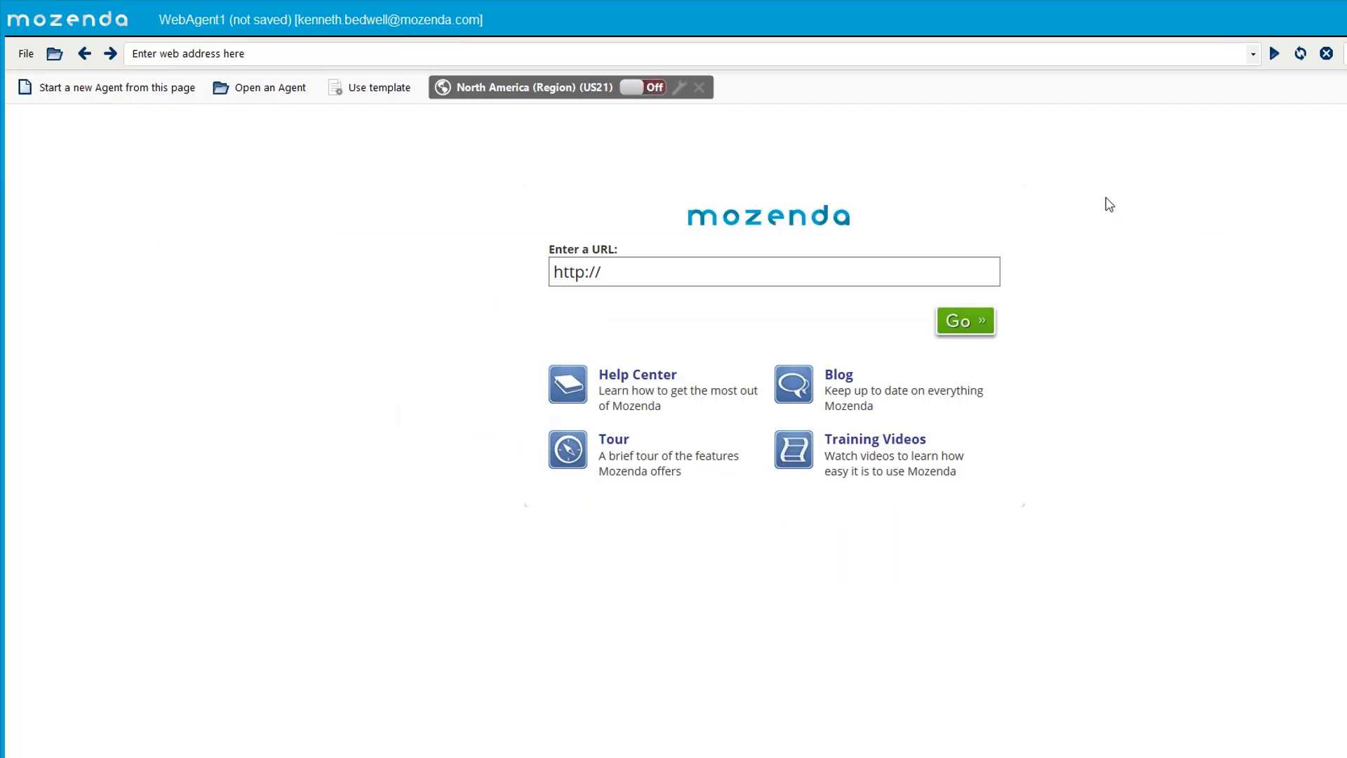
- Start a new agent from the welcome page and add a Load Cookie Store action using Cart1
left_click(77, 94)
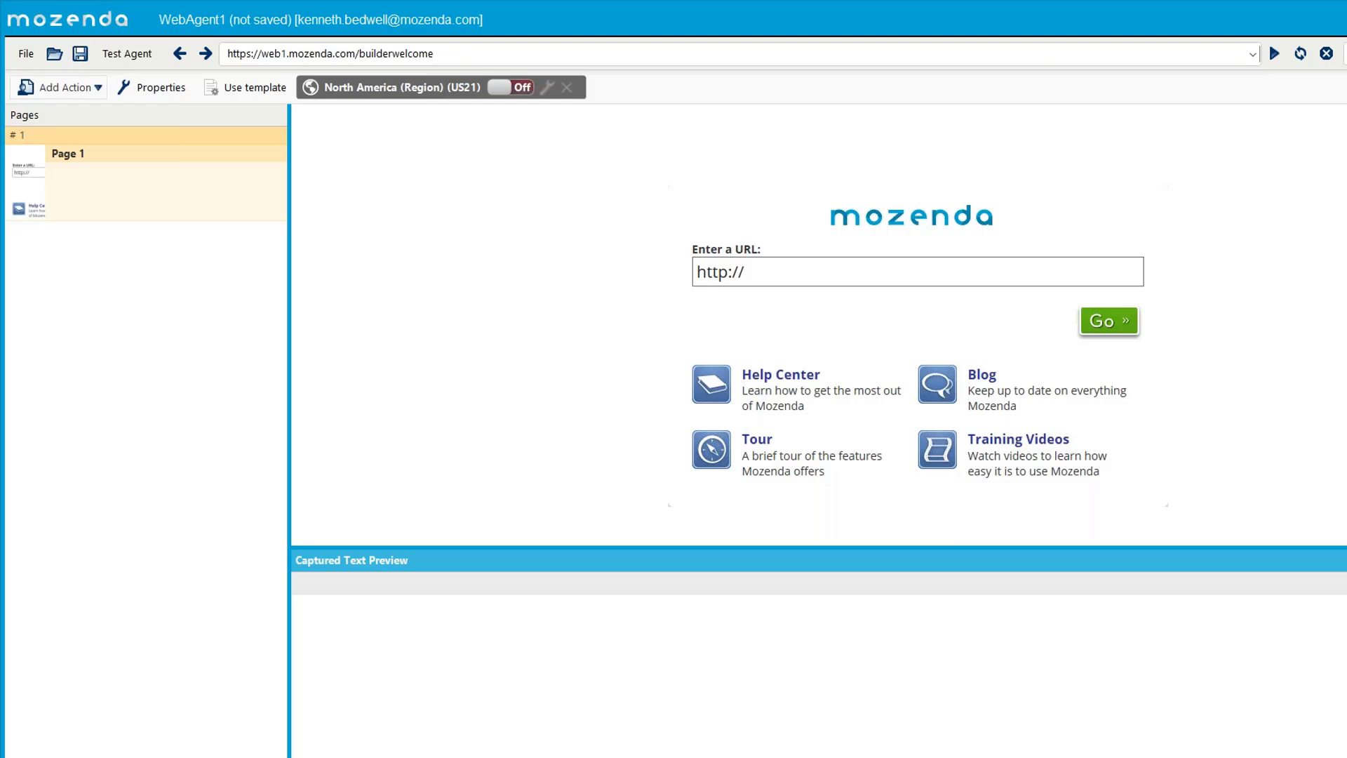
left_click(59, 87)
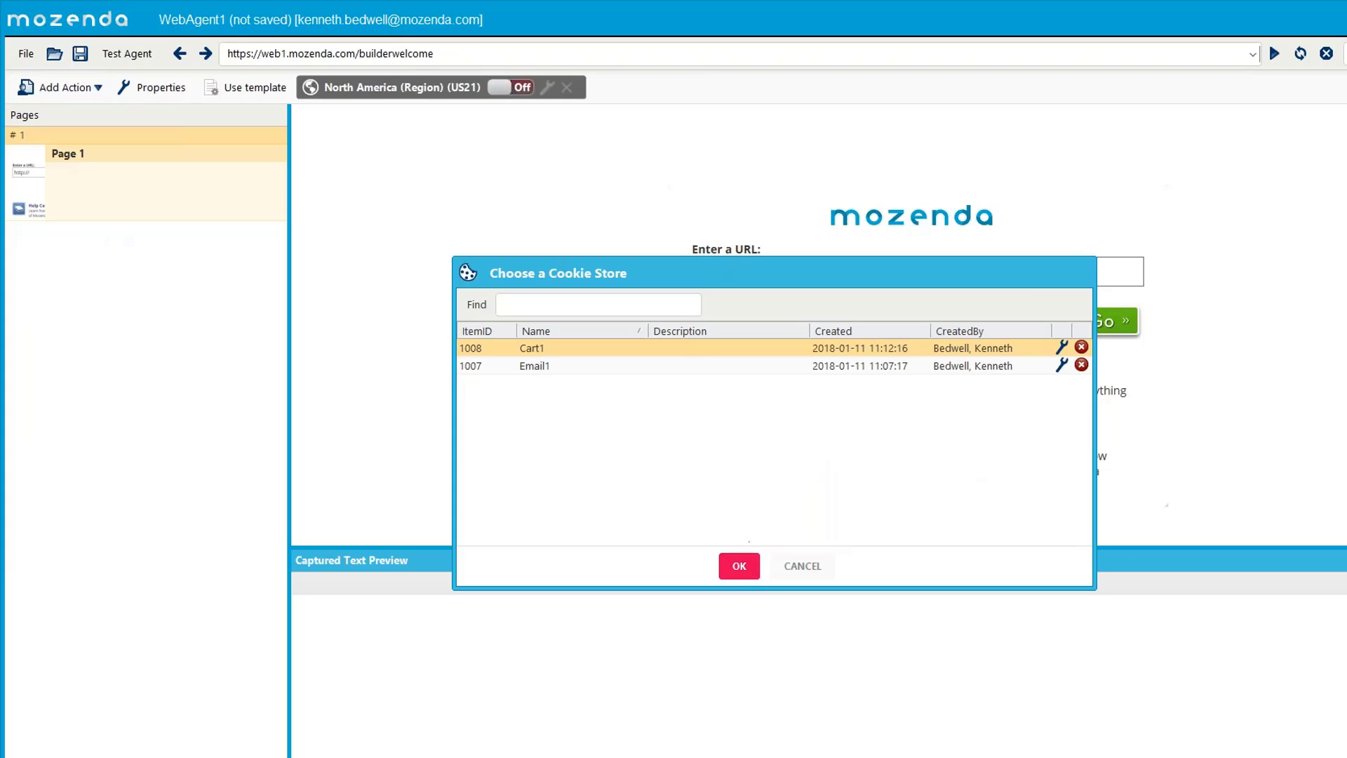
left_click(740, 566)
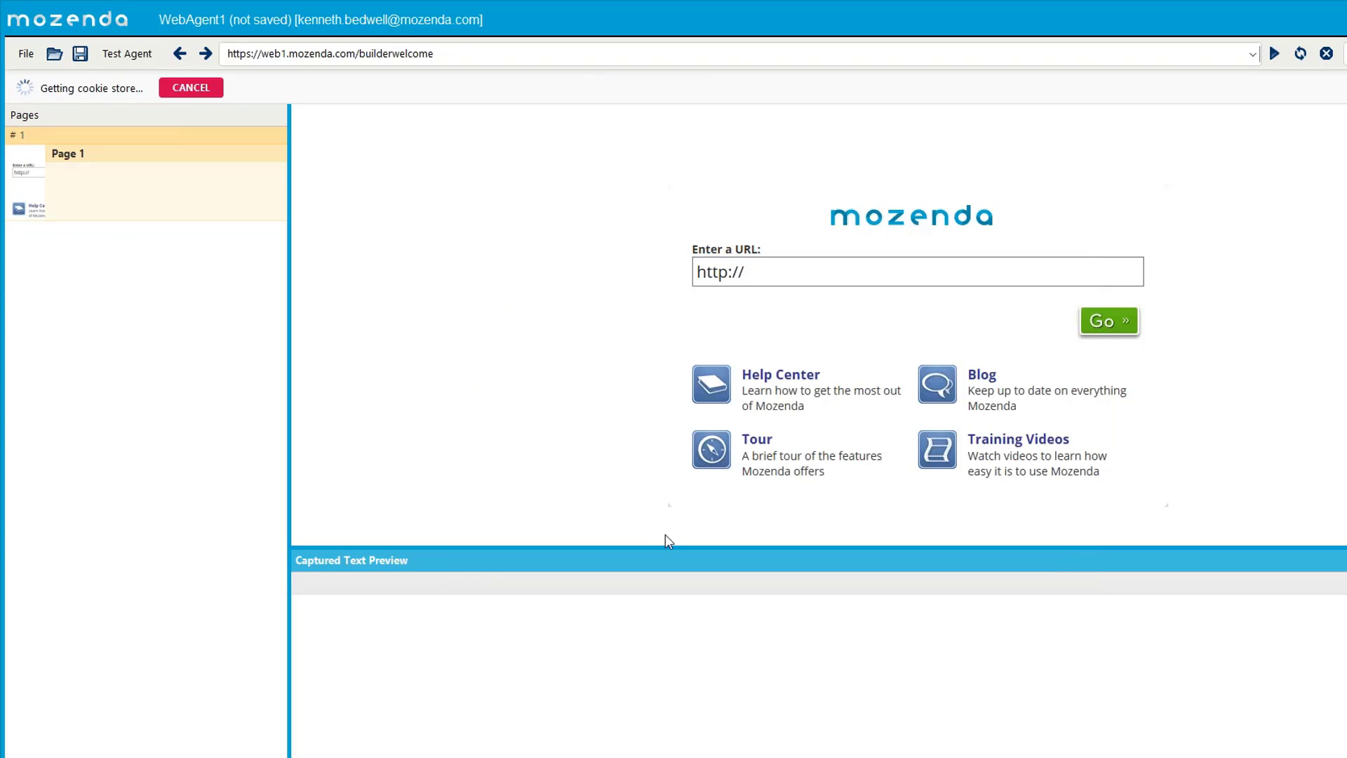
left_click(138, 176)
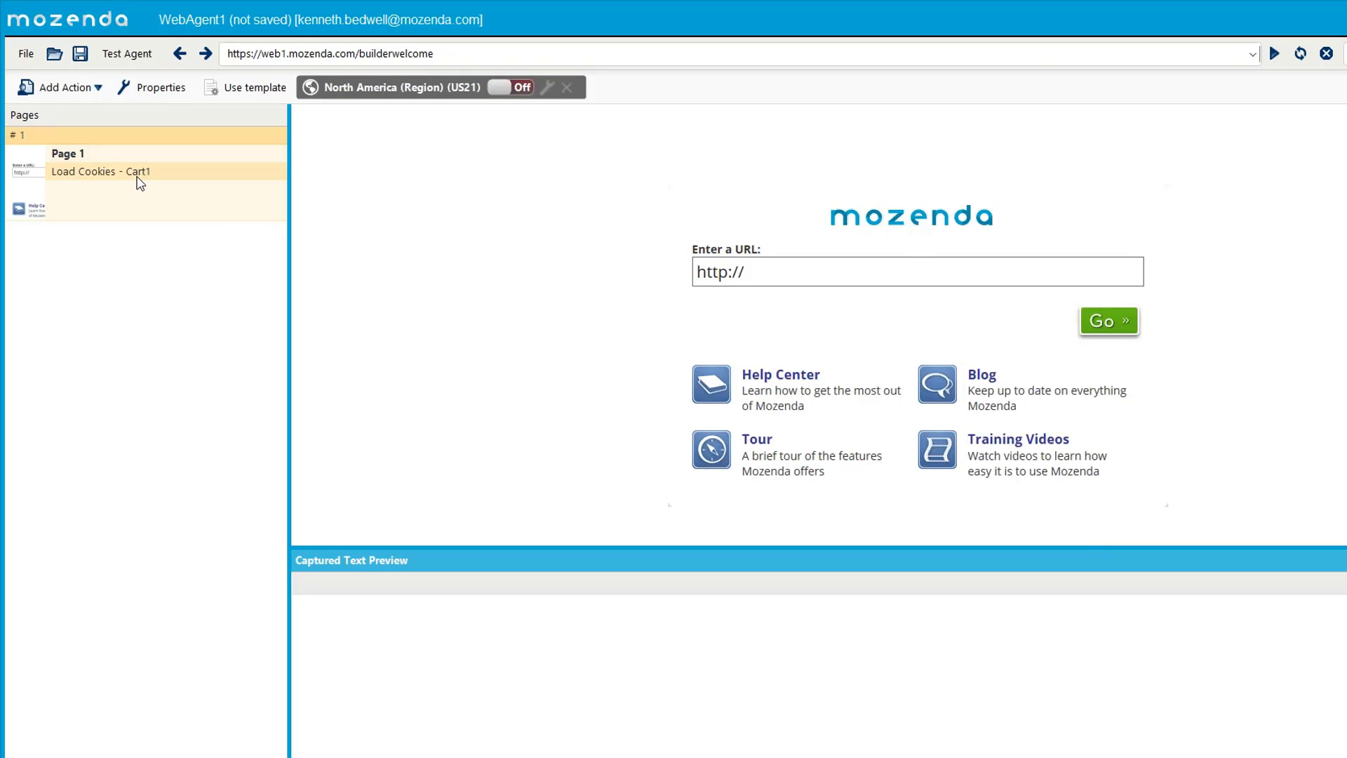
left_click(67, 87)
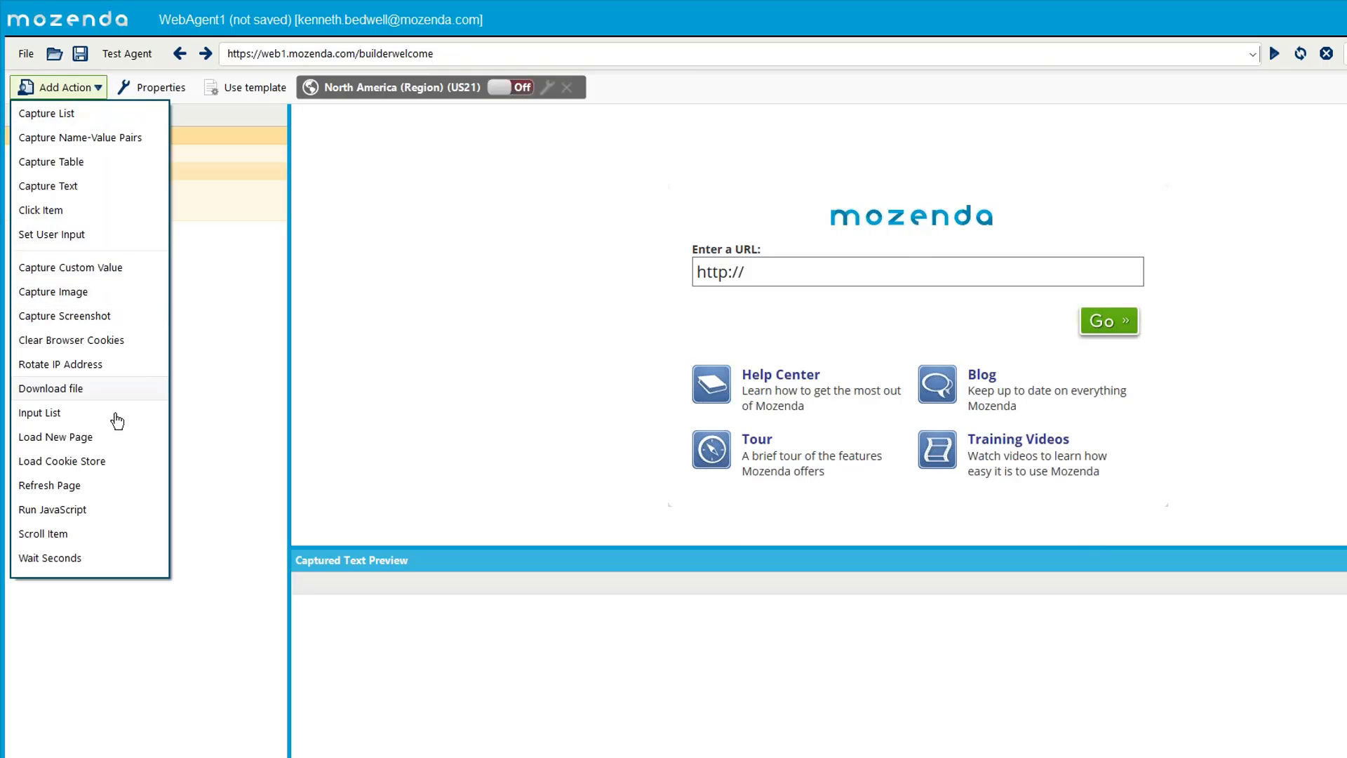
left_click(105, 438)
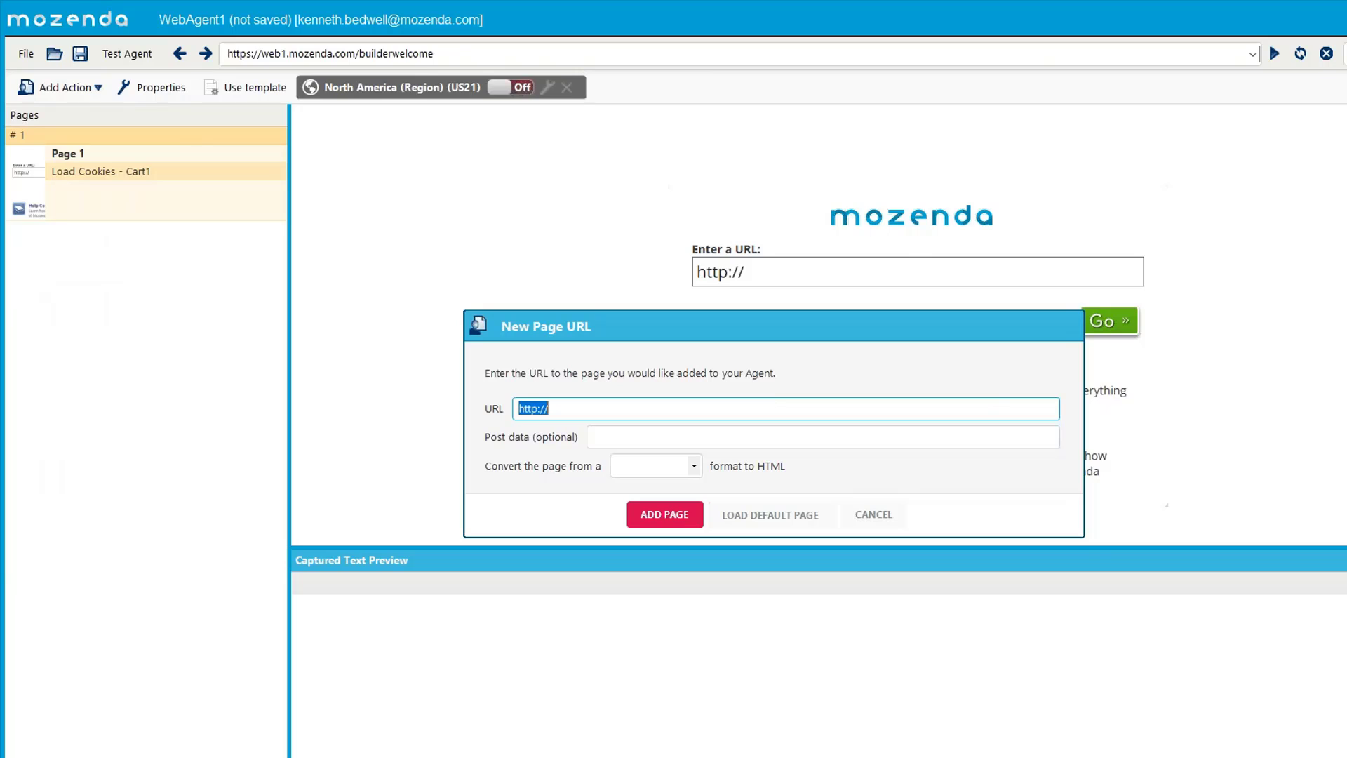
key("End")
key("ctrl+a")
key("ctrl+v")
left_click(657, 514)
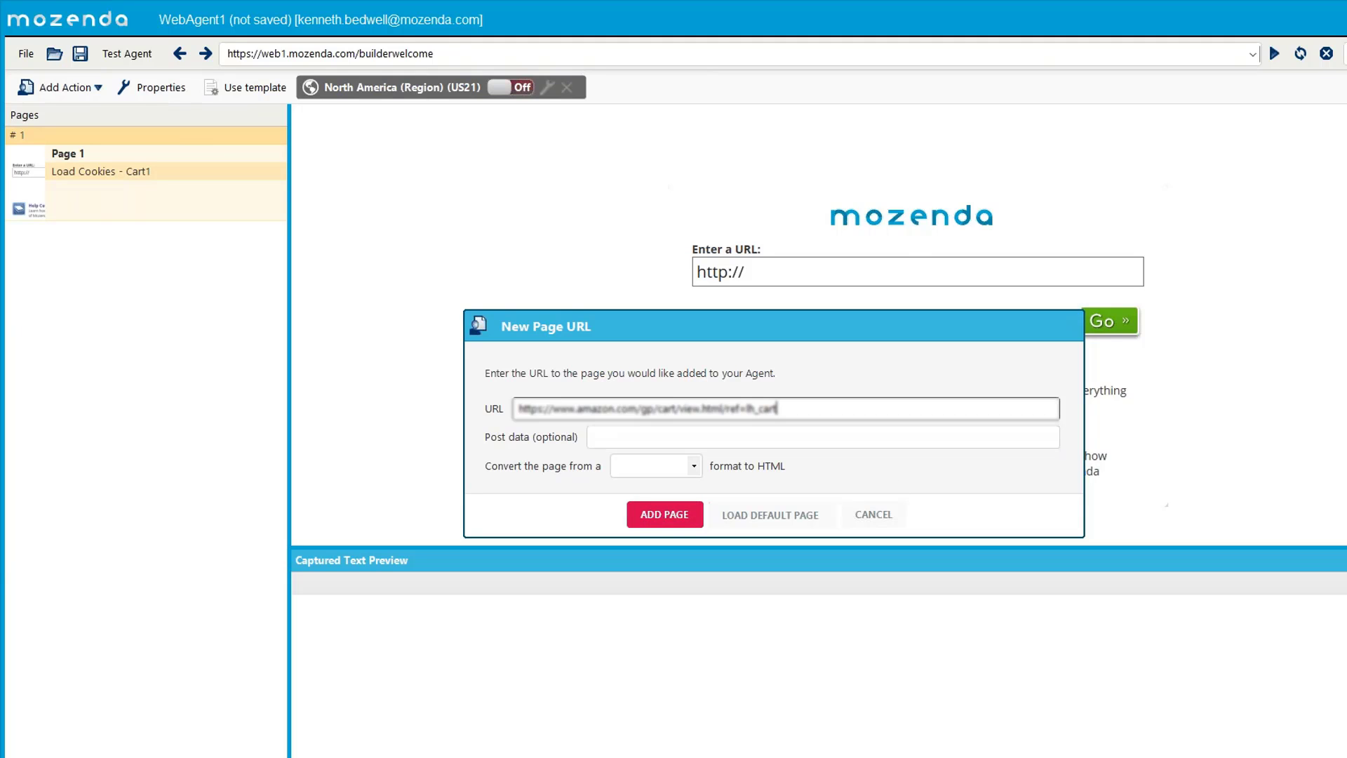
left_click(681, 517)
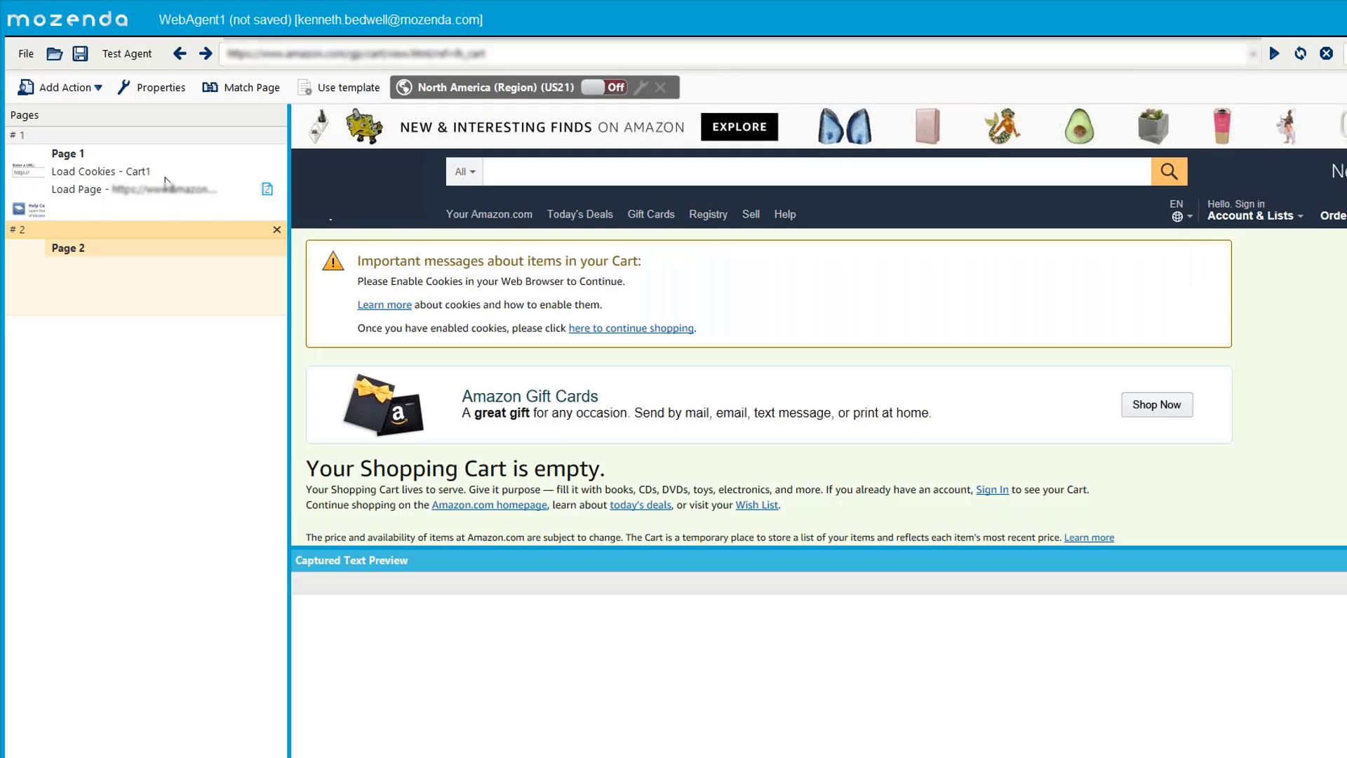
- Run a test of the agent to load the cart with the Cart1 cookies, and leave test mode
left_click(126, 54)
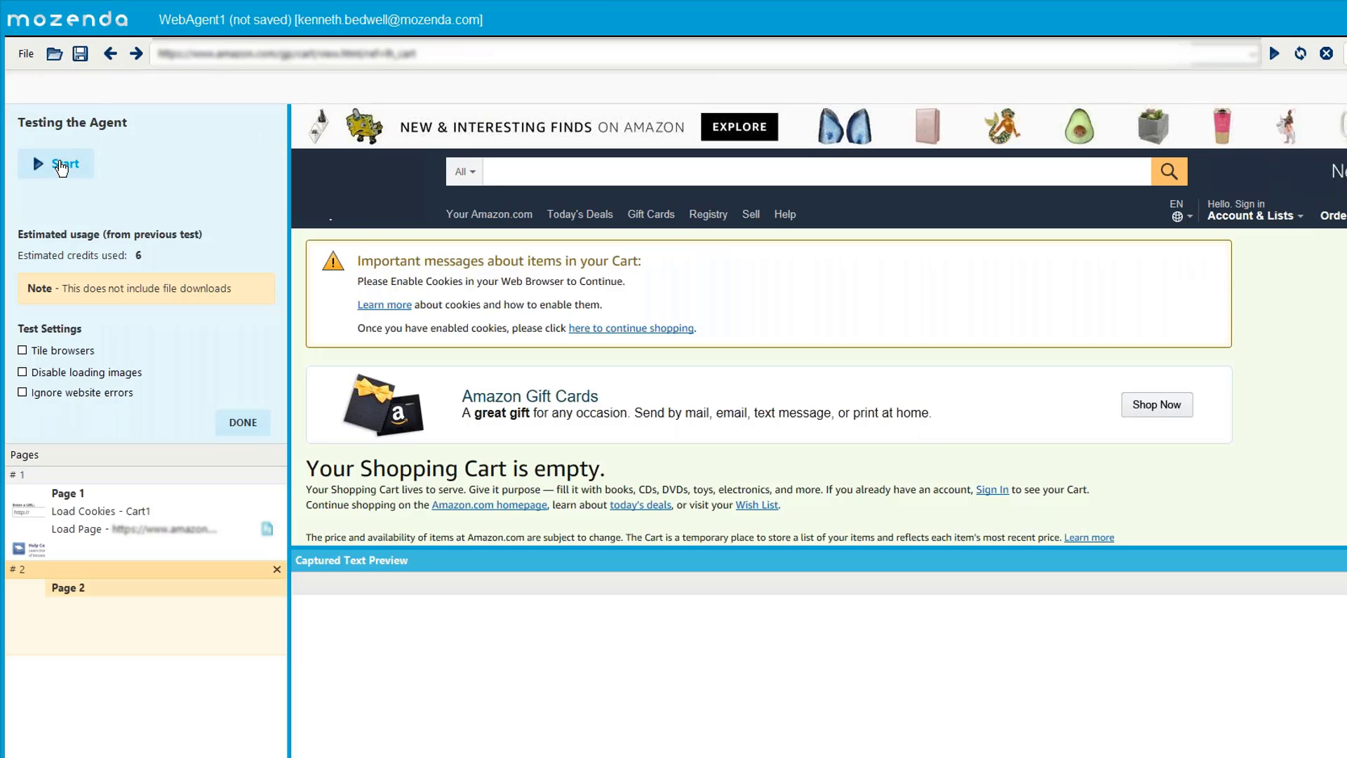
left_click(62, 166)
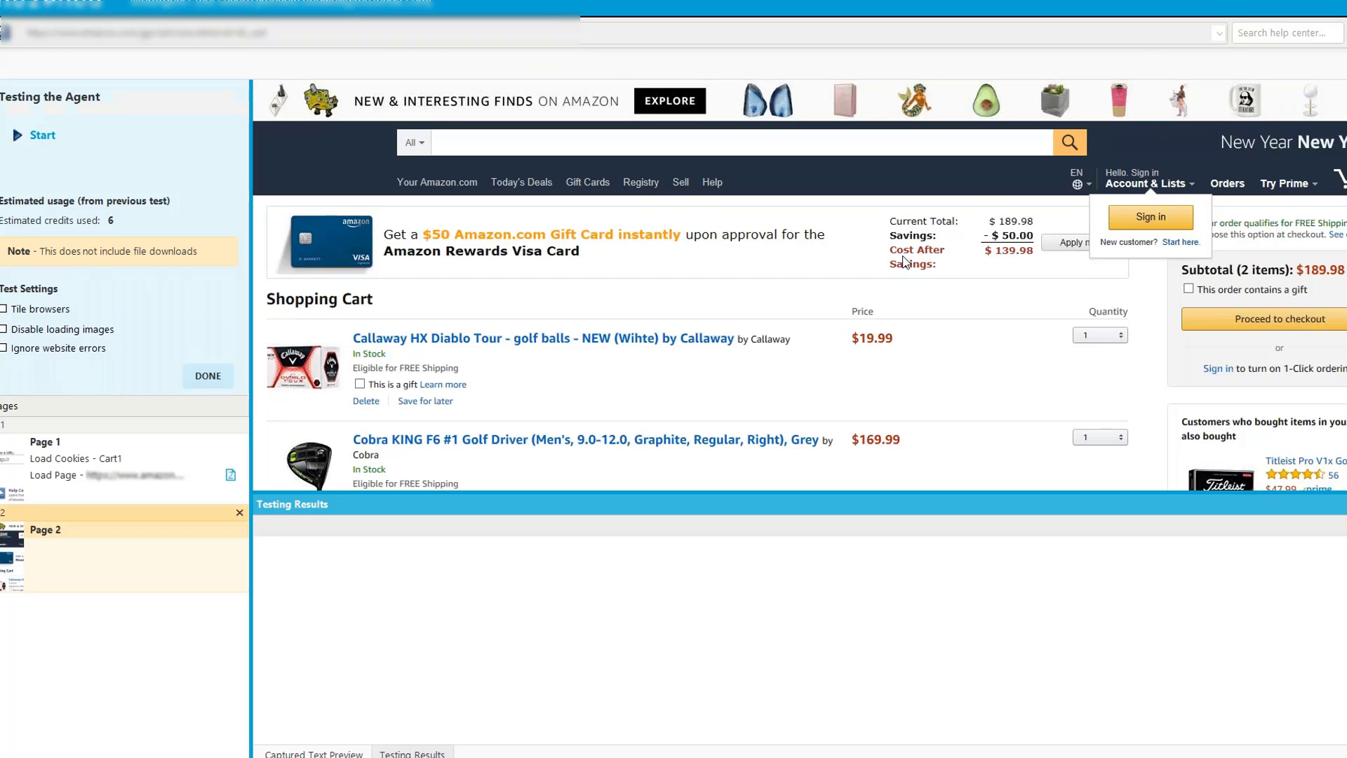
left_click(203, 376)
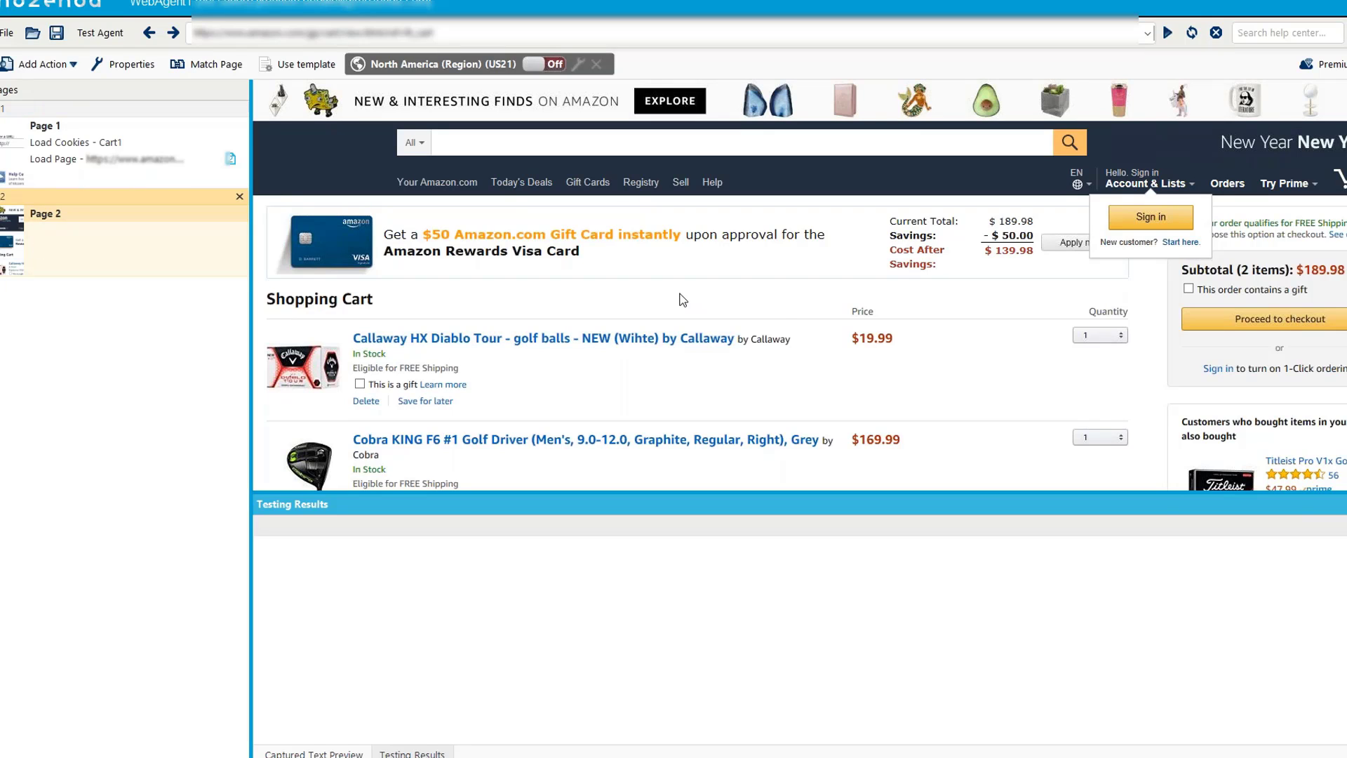
scroll(791, 333, "down", 1)
left_click(872, 277)
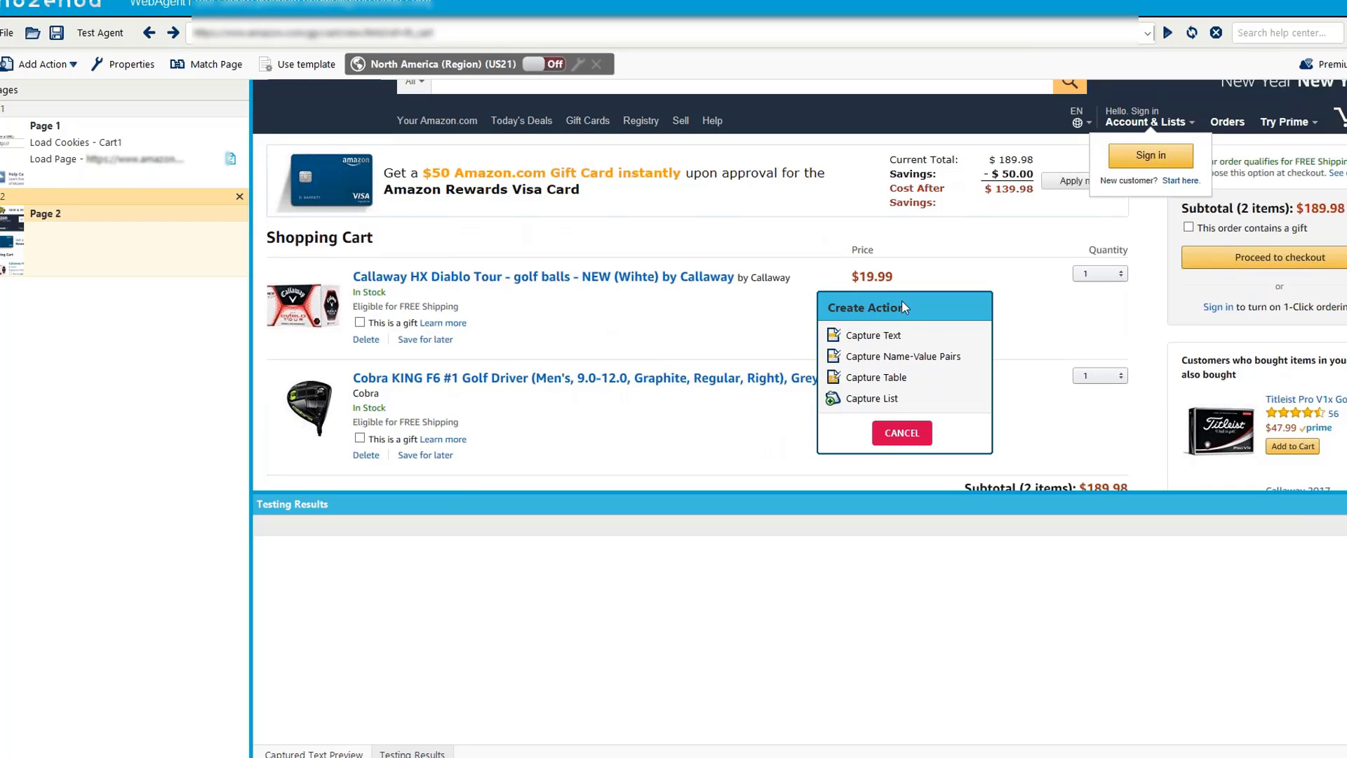
left_click(899, 431)
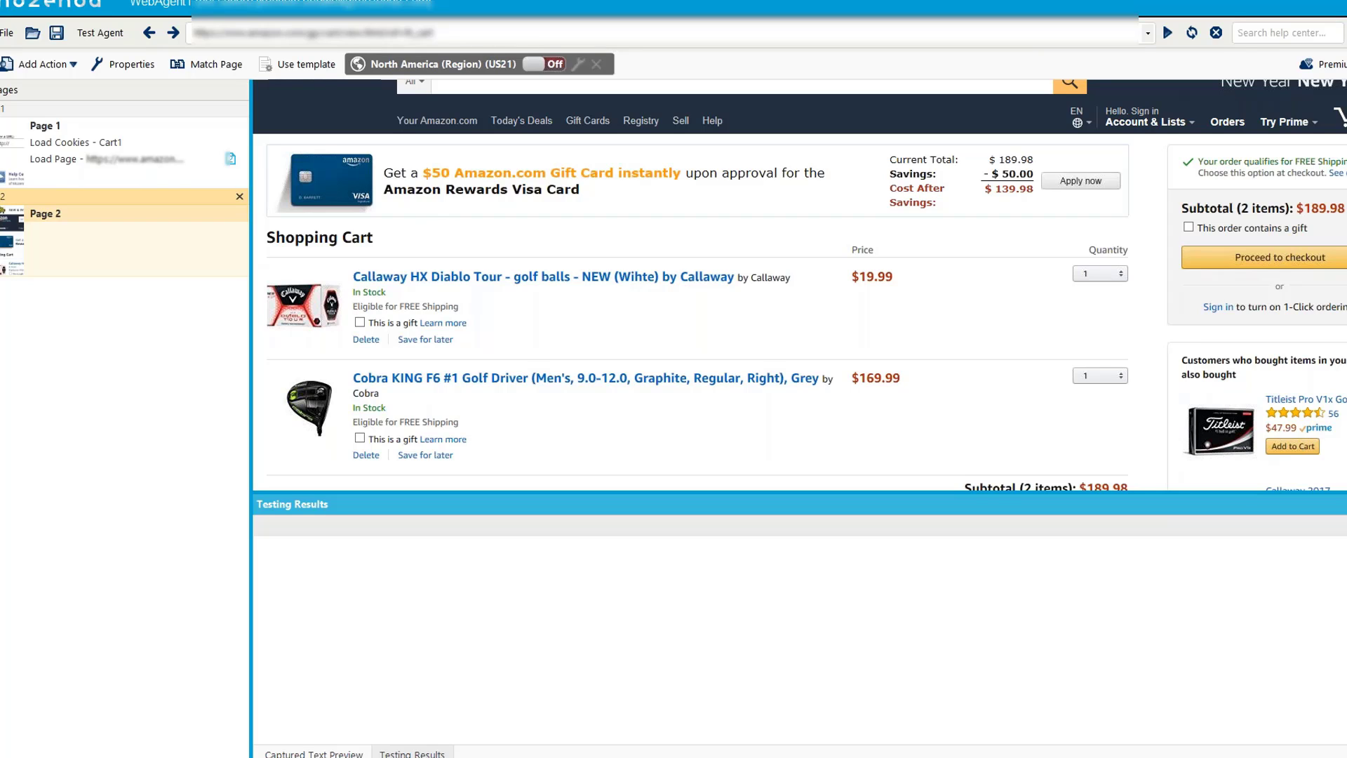
- Close the Amazon cart agent and respond to the request to save its changes
left_click(7, 33)
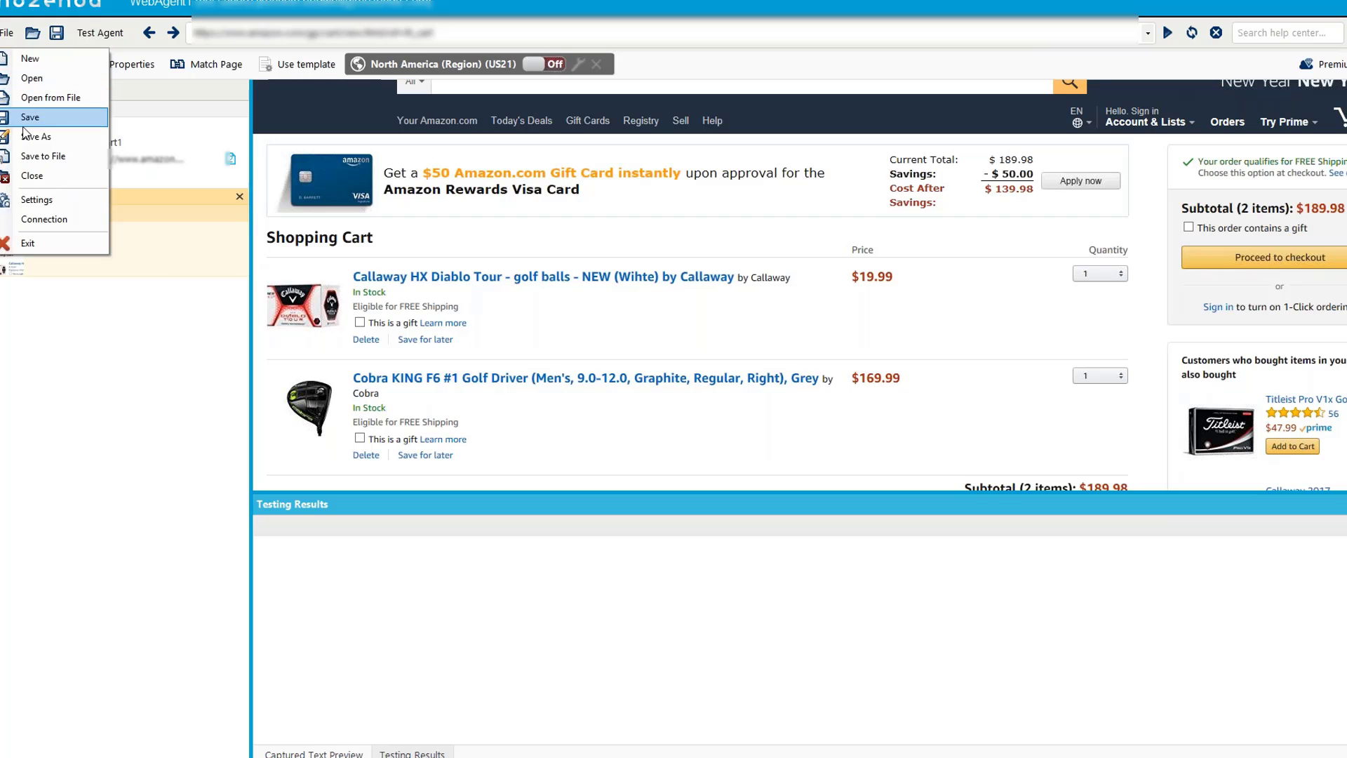
left_click(40, 182)
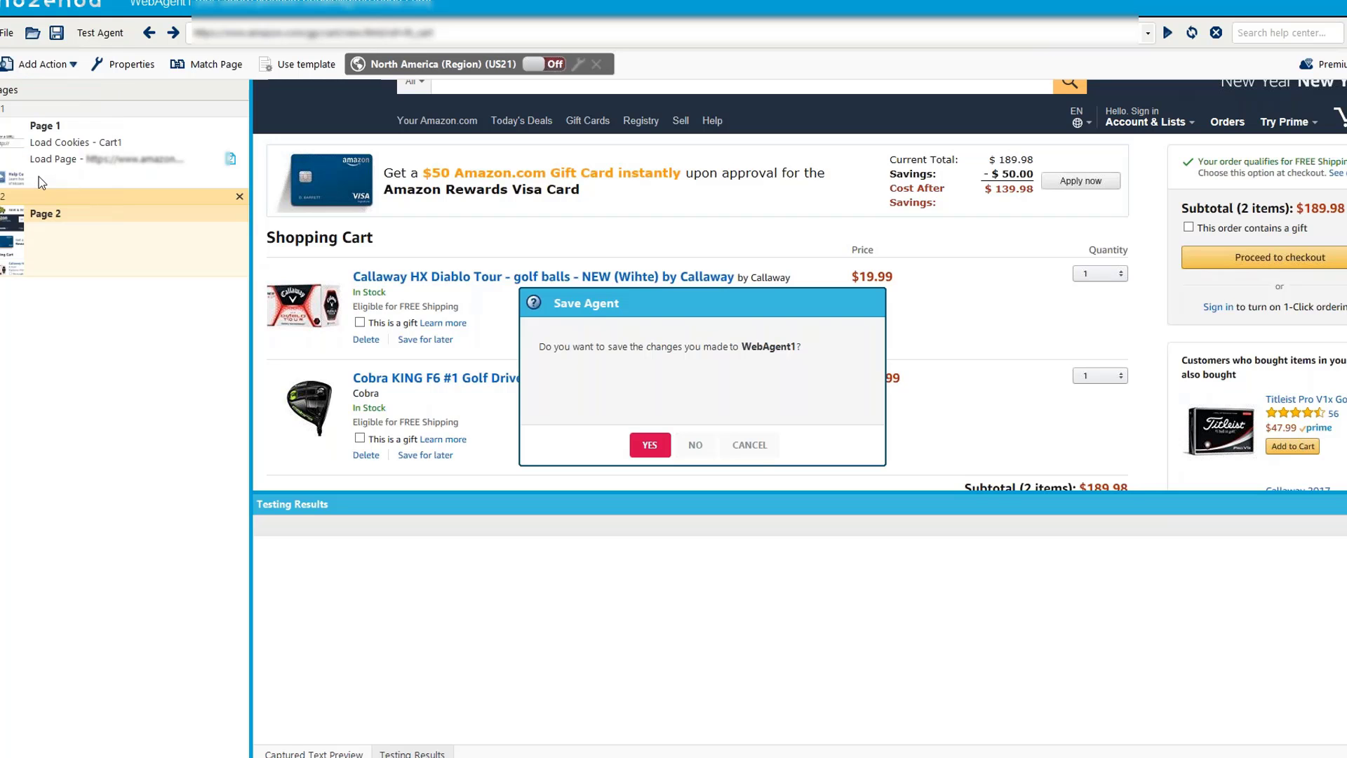
left_click(654, 445)
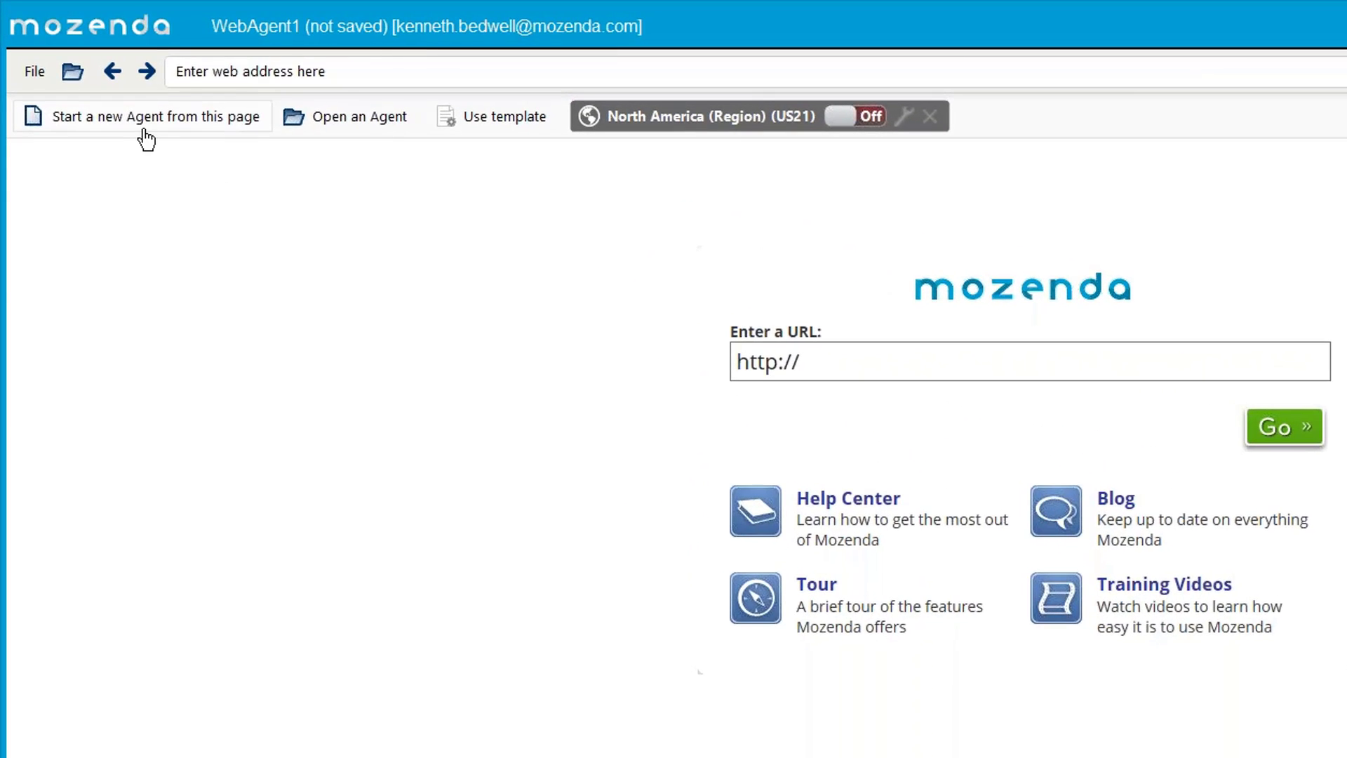
- Start a new agent from the welcome page and add a Load Cookie Store action using Email1
left_click(145, 117)
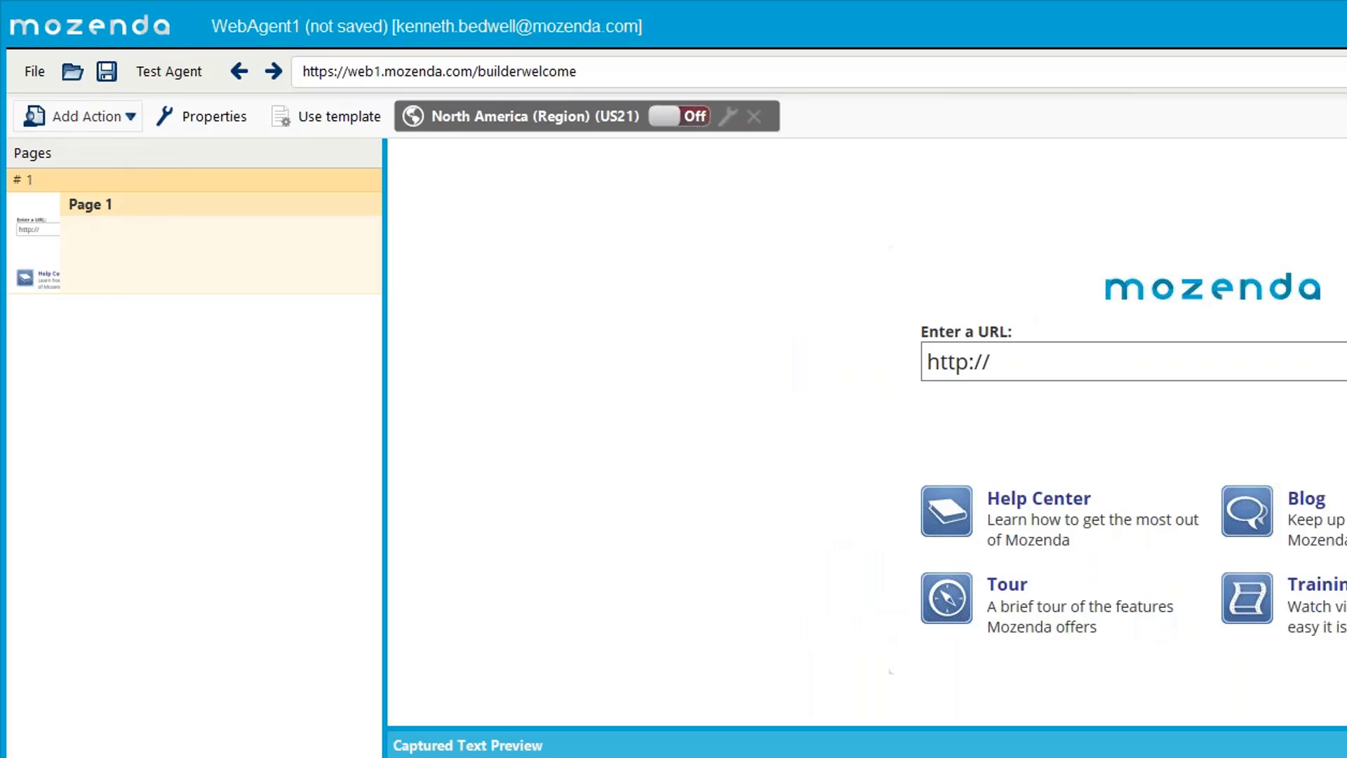
left_click(21, 118)
left_click(141, 621)
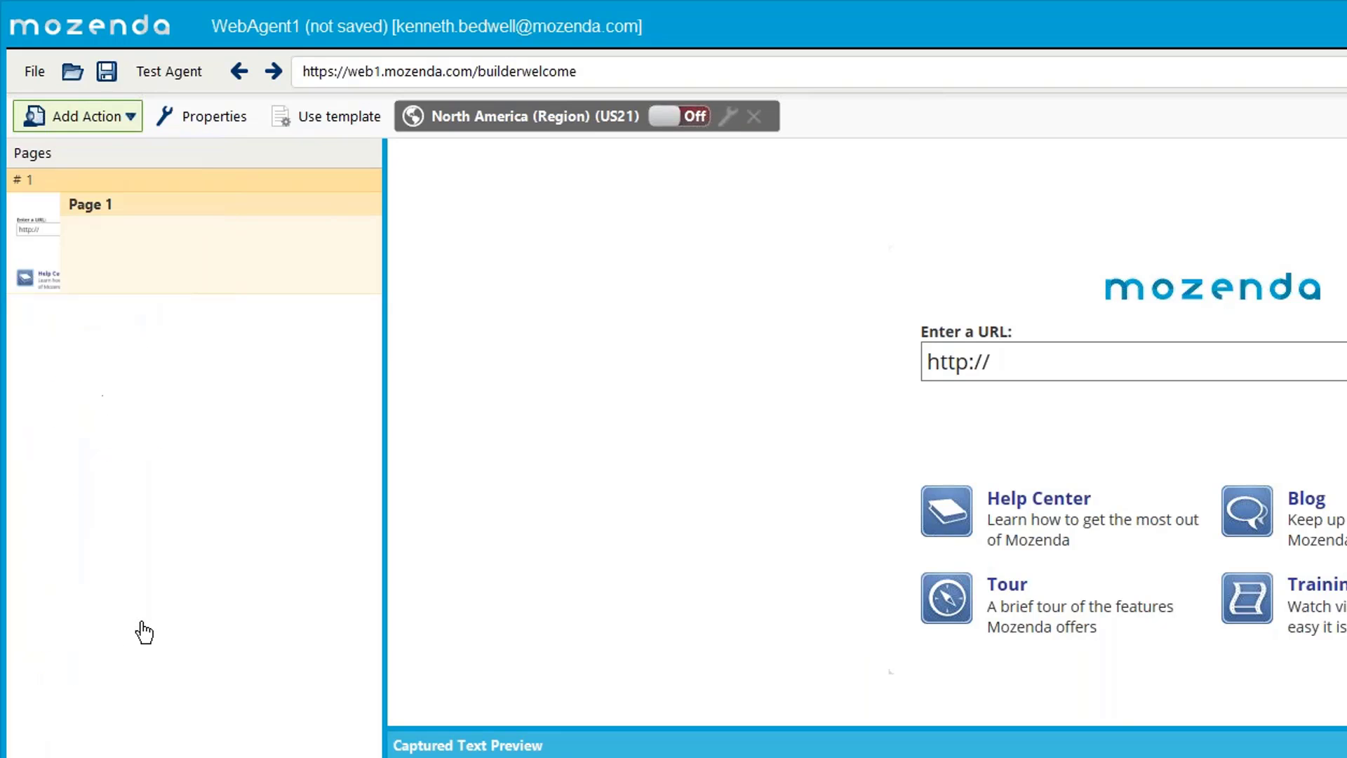
left_click(696, 477)
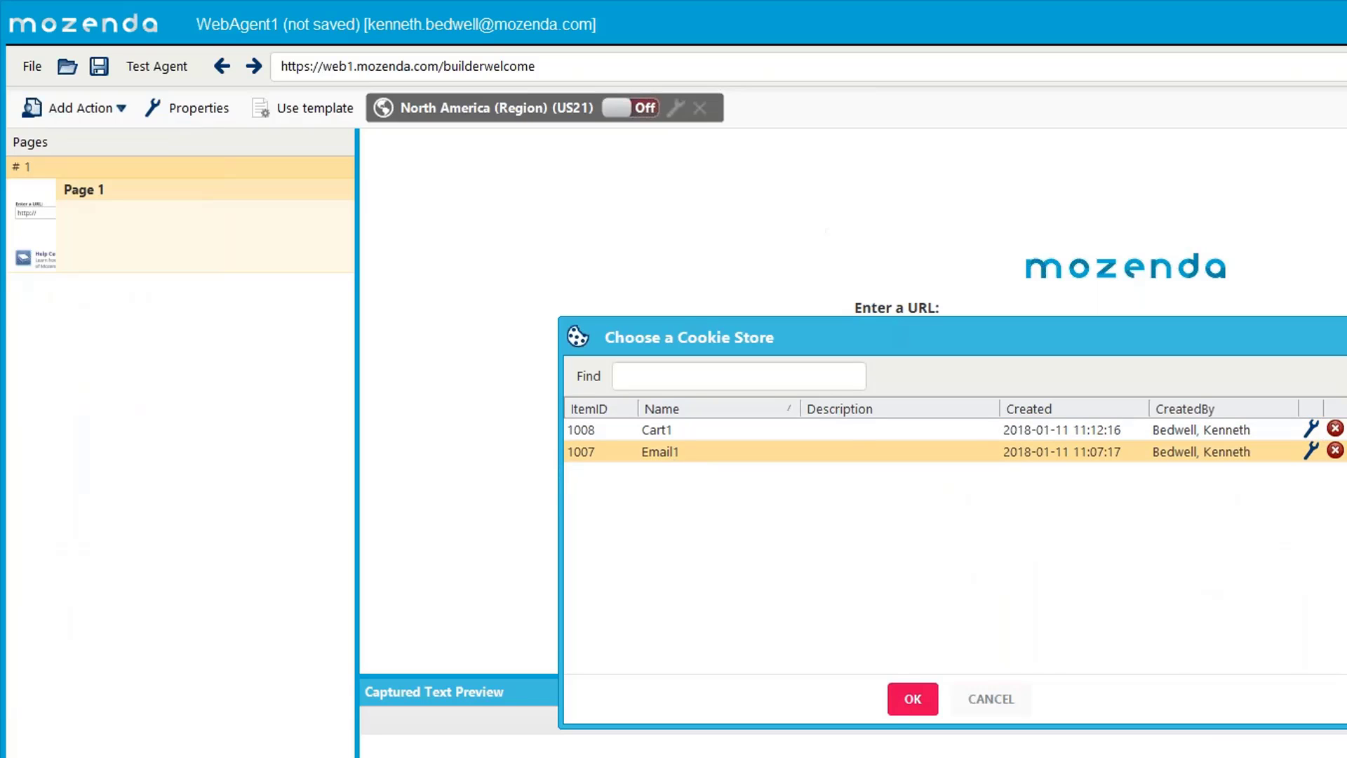
left_click(909, 699)
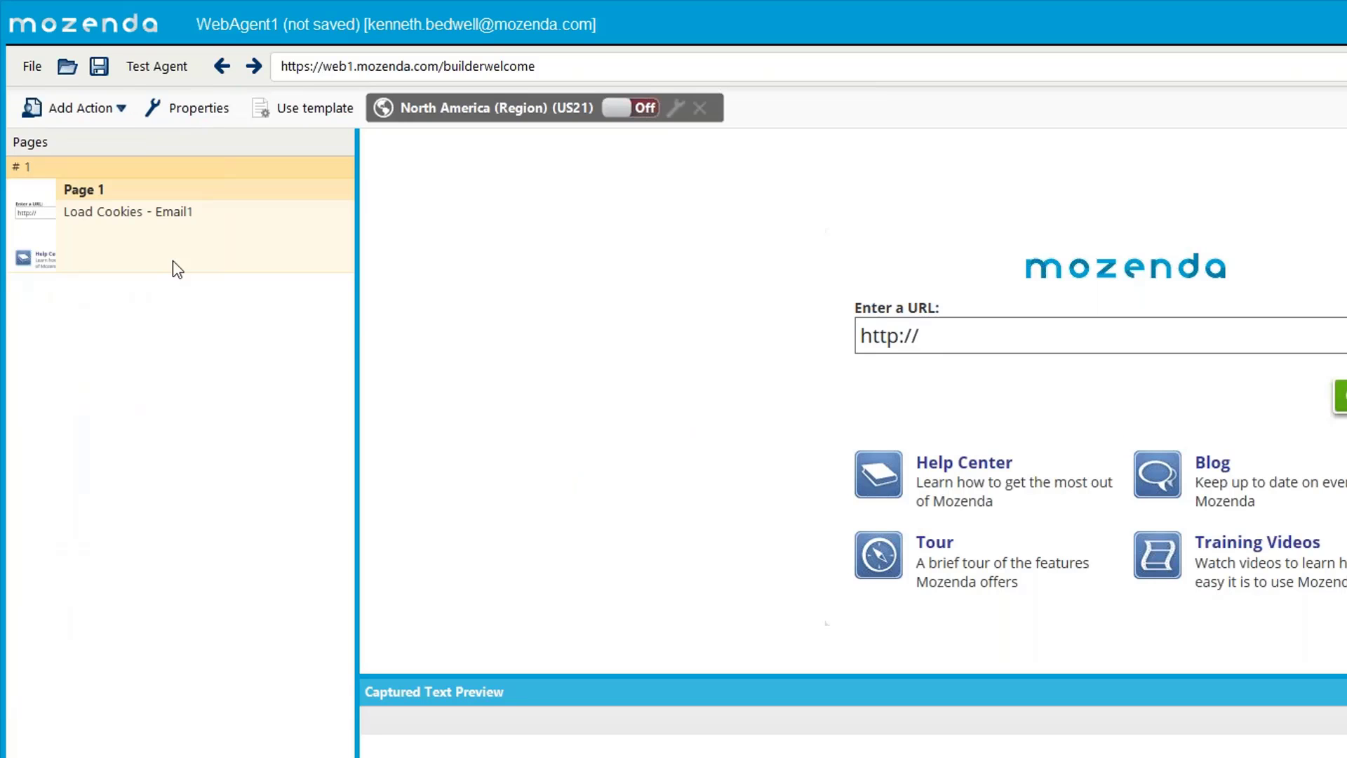
- Set the Store ID of the Load Cookie Store action to the variable %Email% and save the action
left_click(170, 219)
right_click(170, 219)
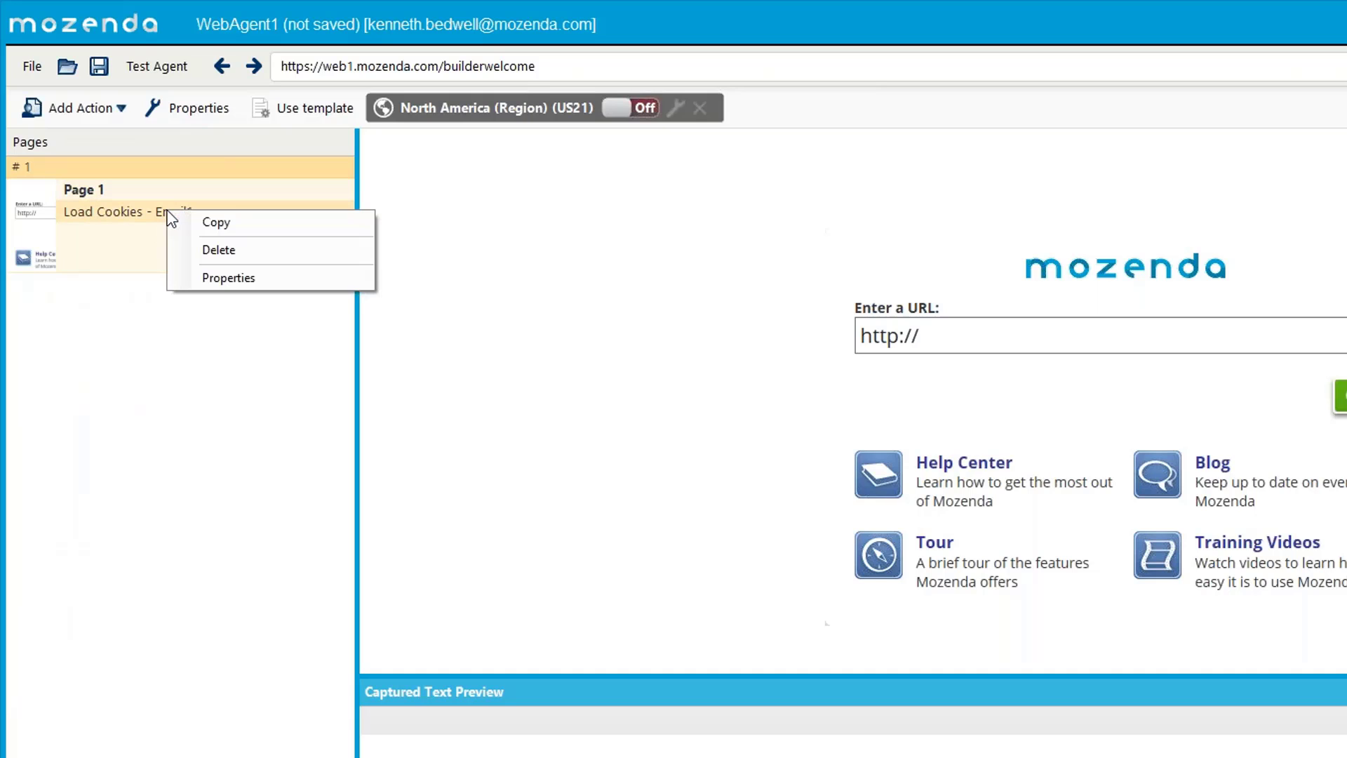
left_click(206, 274)
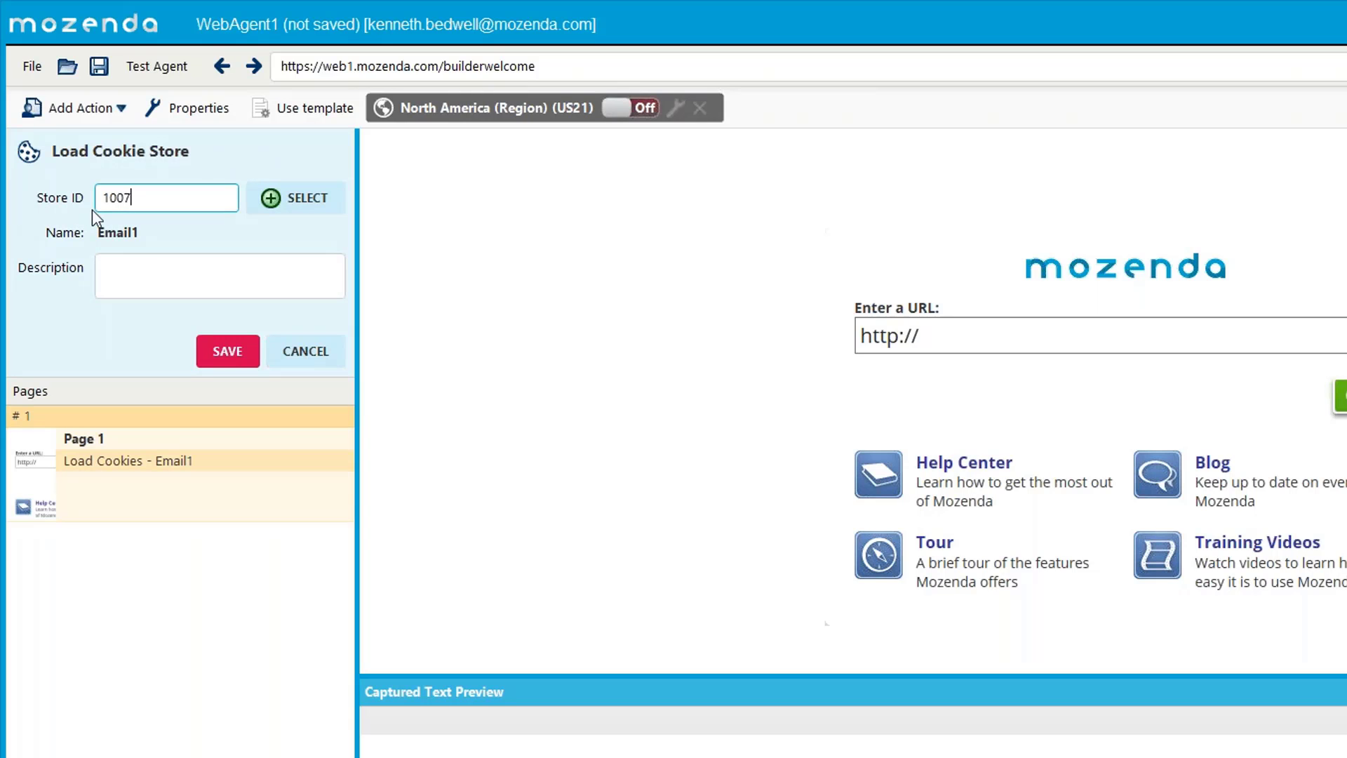
double_click(126, 198)
type("%%")
type("Email%")
left_click(235, 359)
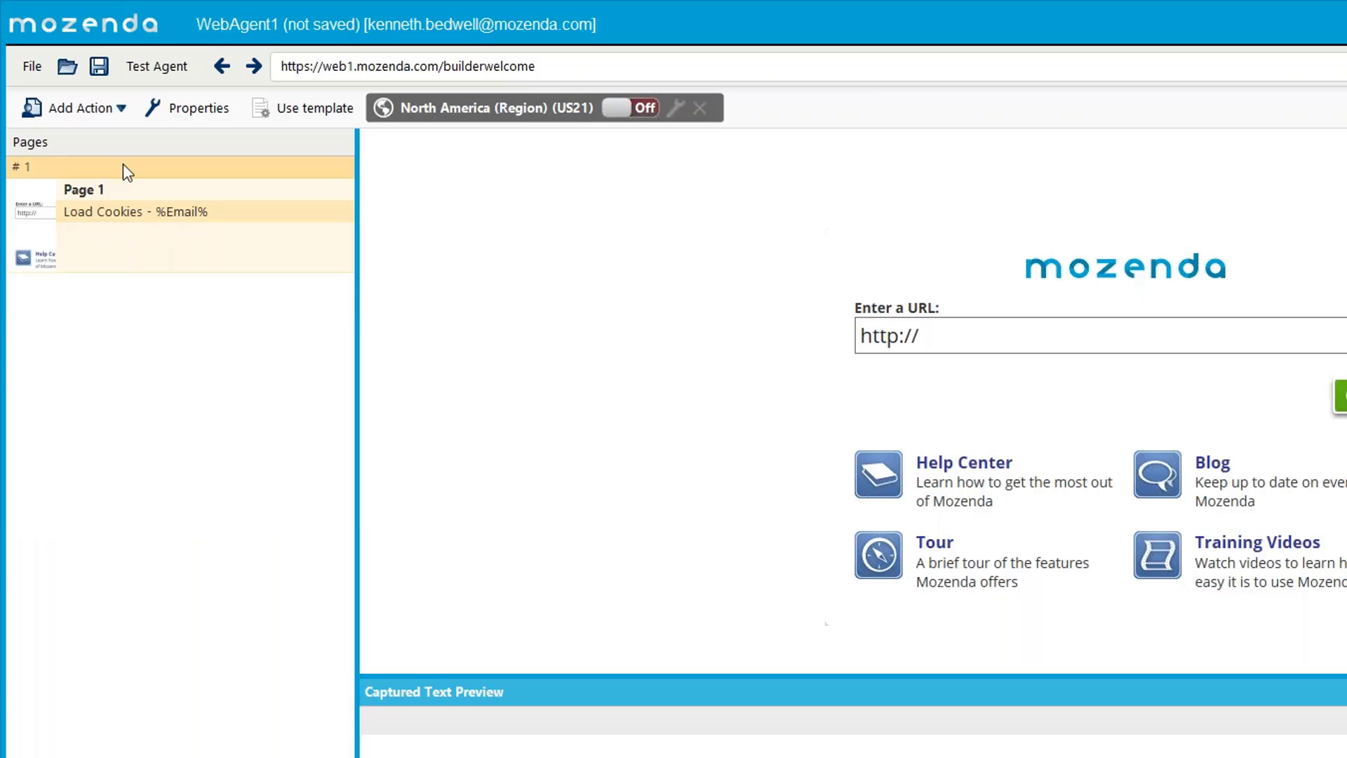
left_click(97, 114)
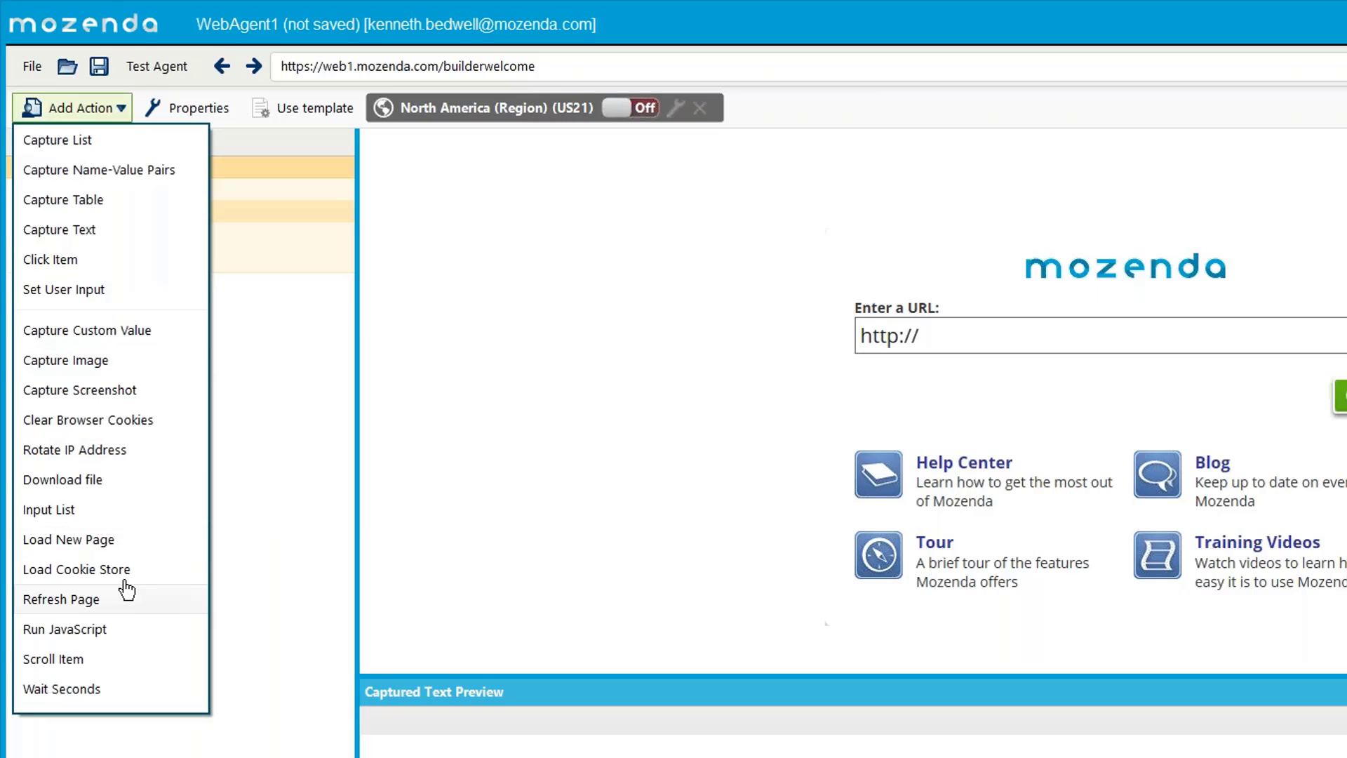
left_click(120, 542)
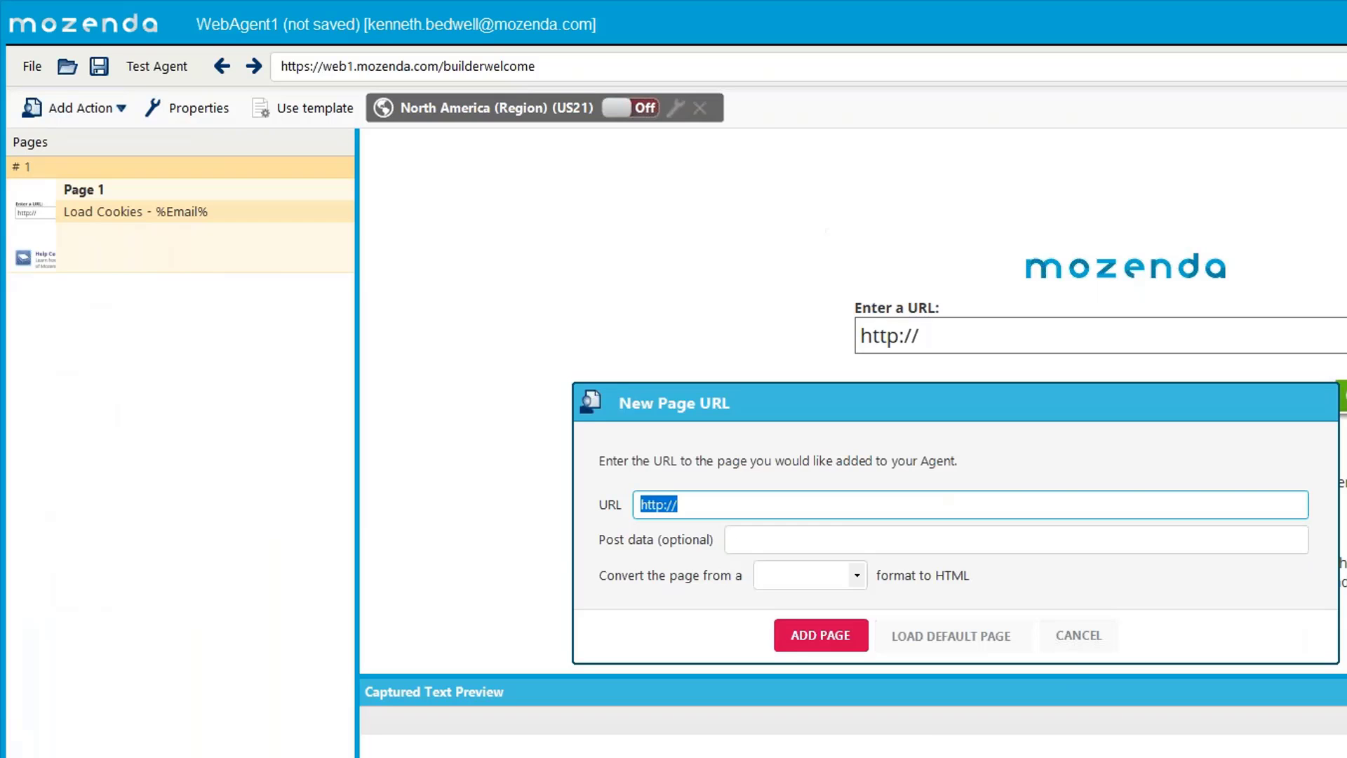
left_click(1078, 635)
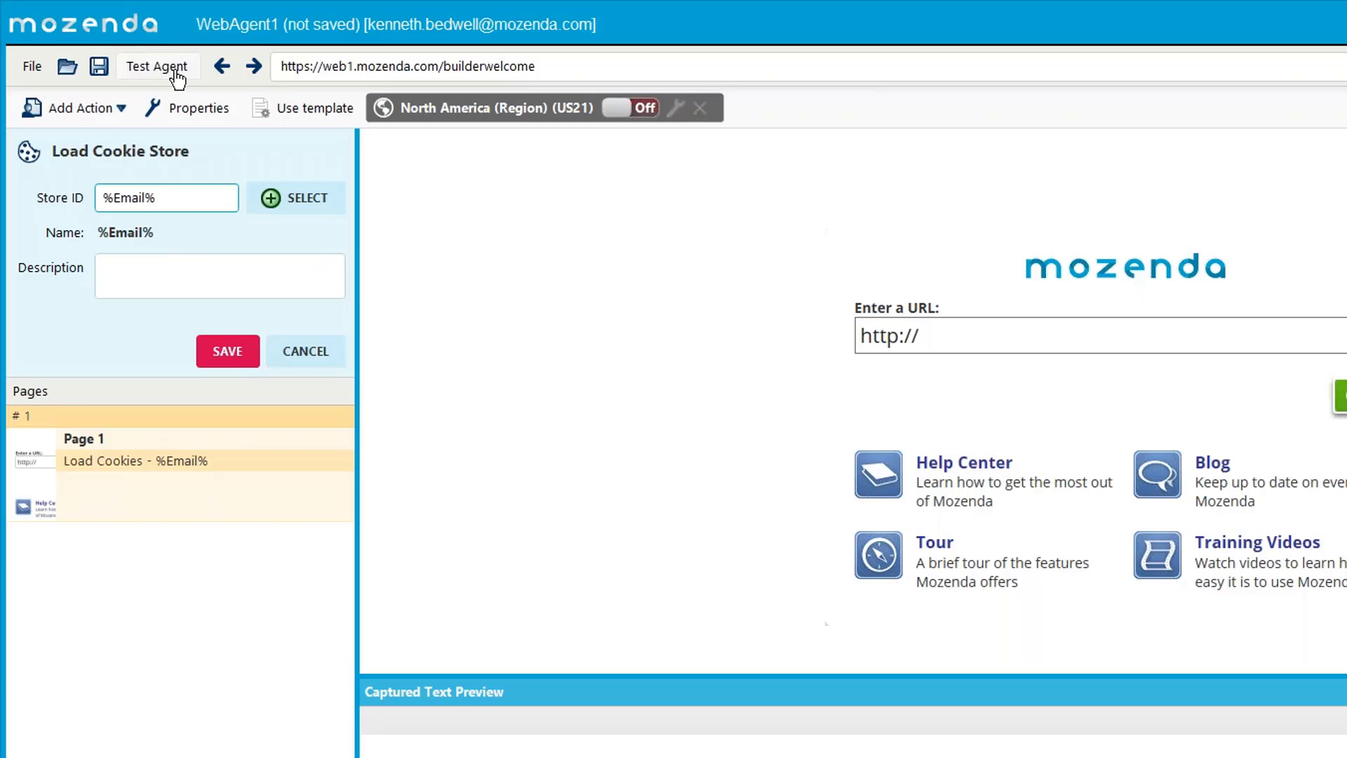
- Review the Store ID in the Load Cookie Store action's properties and close them without changes
left_click(308, 352)
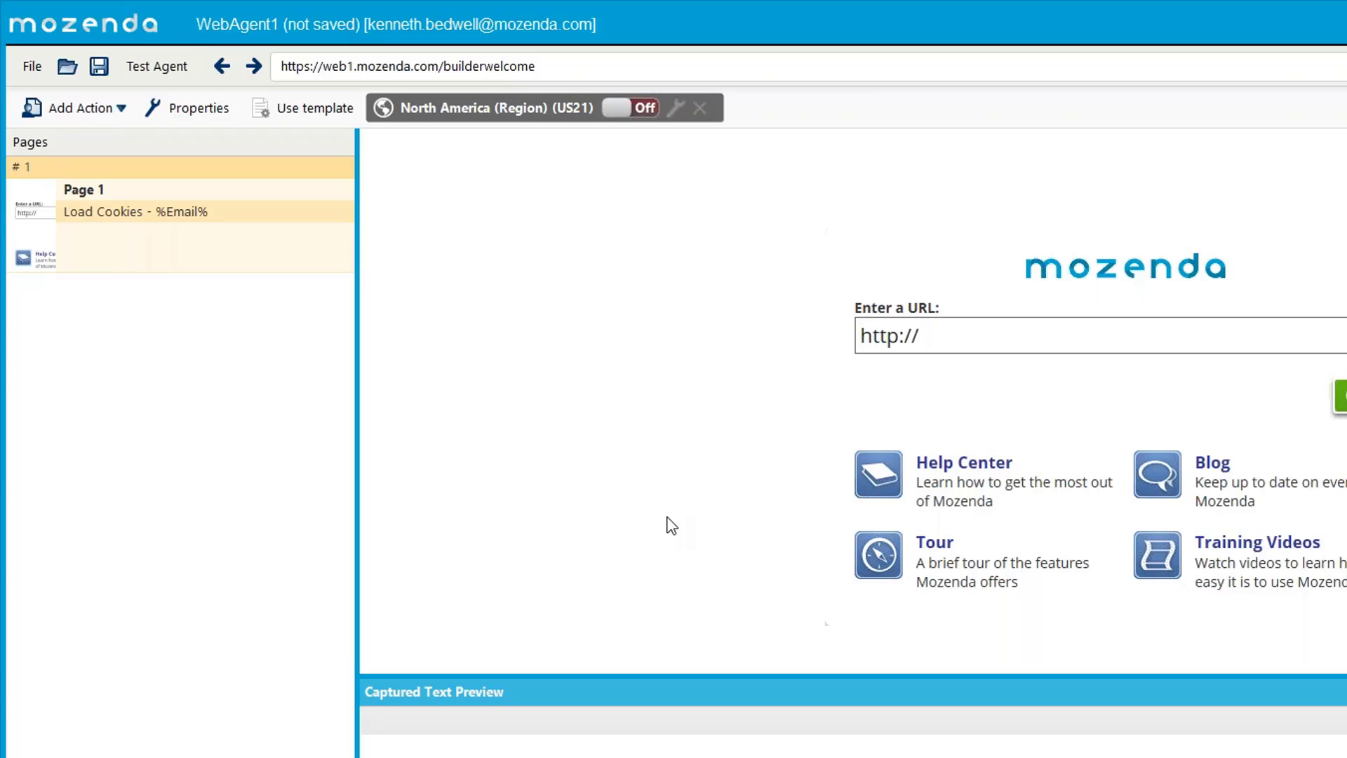
right_click(86, 209)
left_click(147, 276)
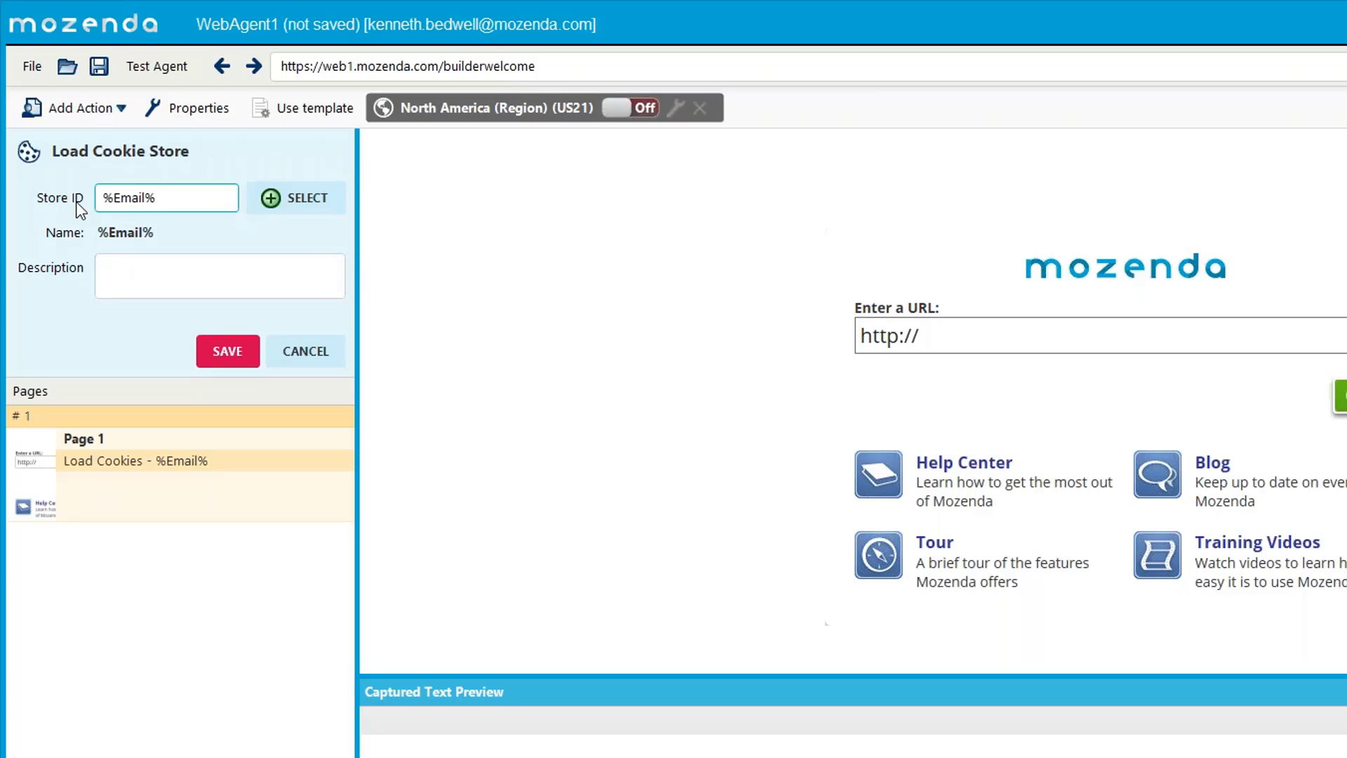
left_click(306, 351)
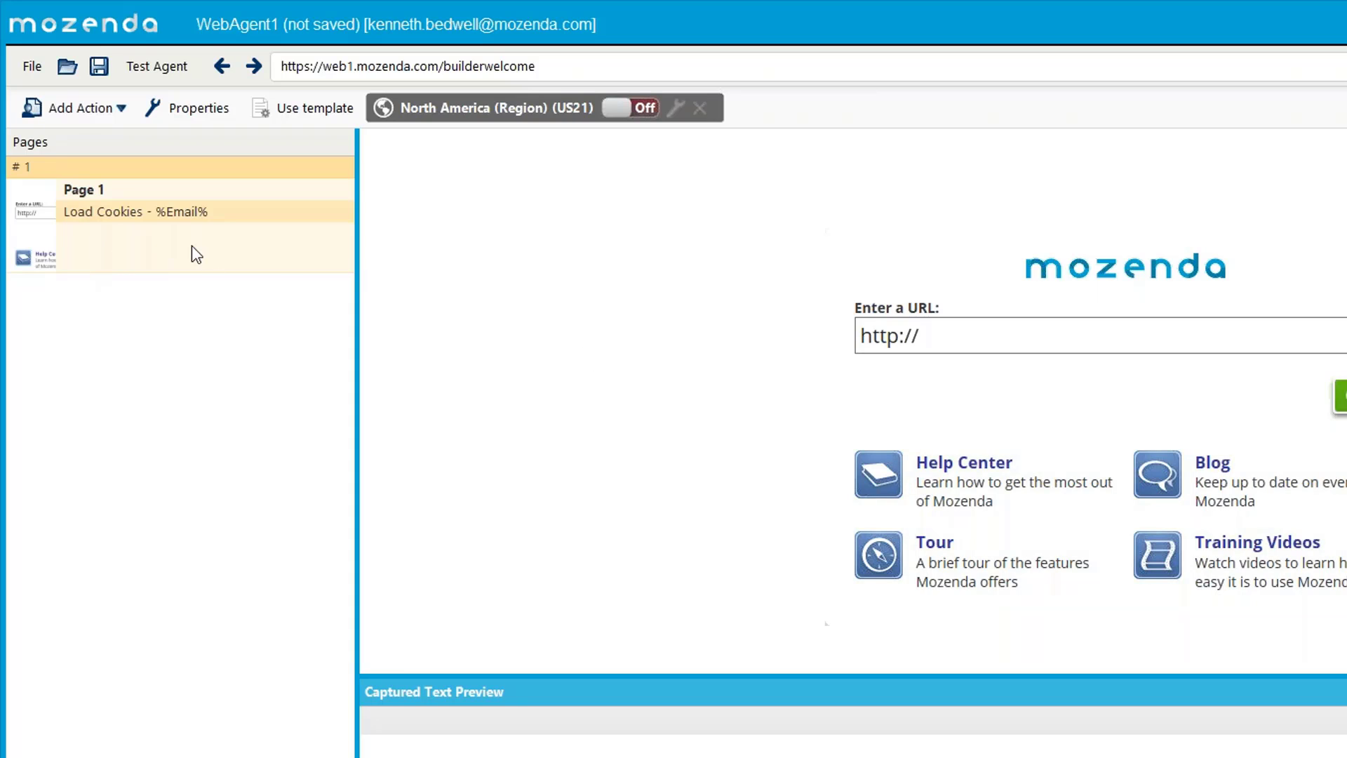
- Add a Load New Page action with the URL gmail.com
left_click(70, 107)
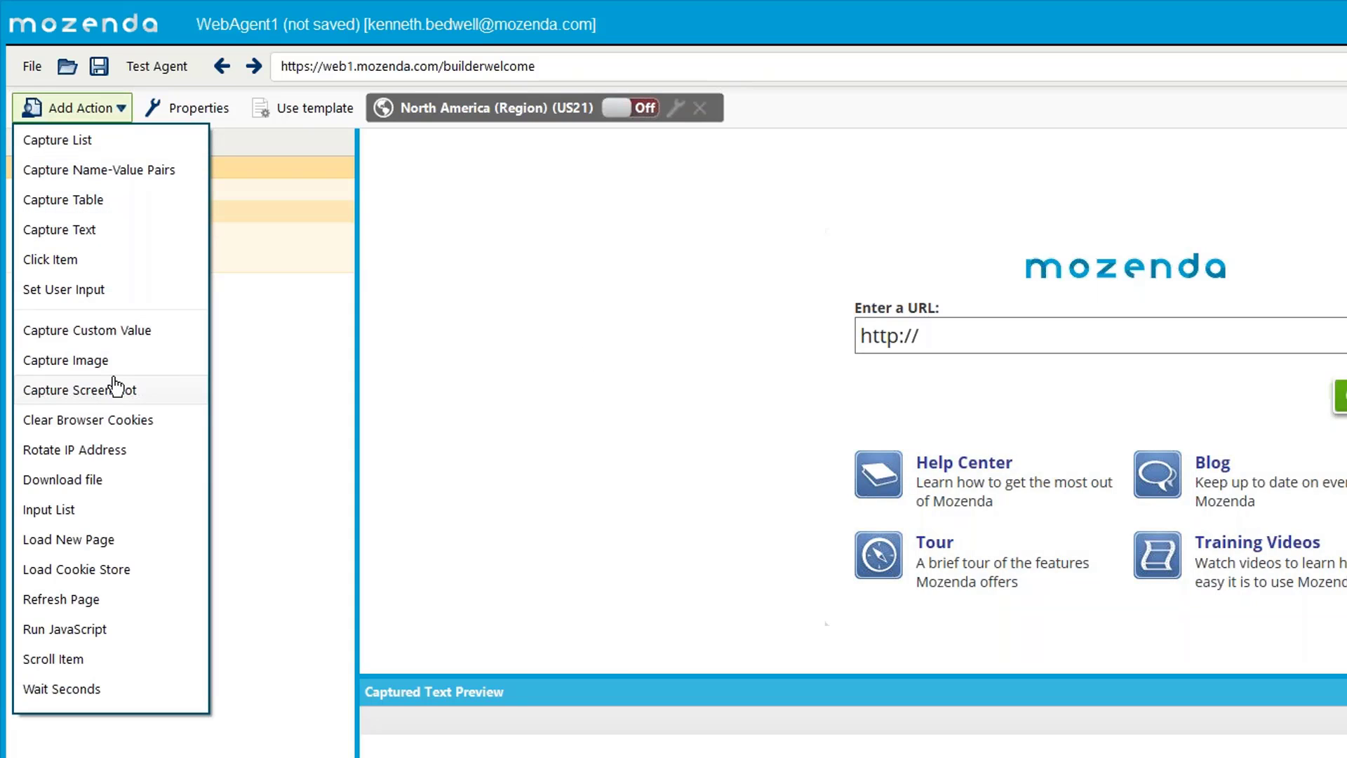
left_click(148, 551)
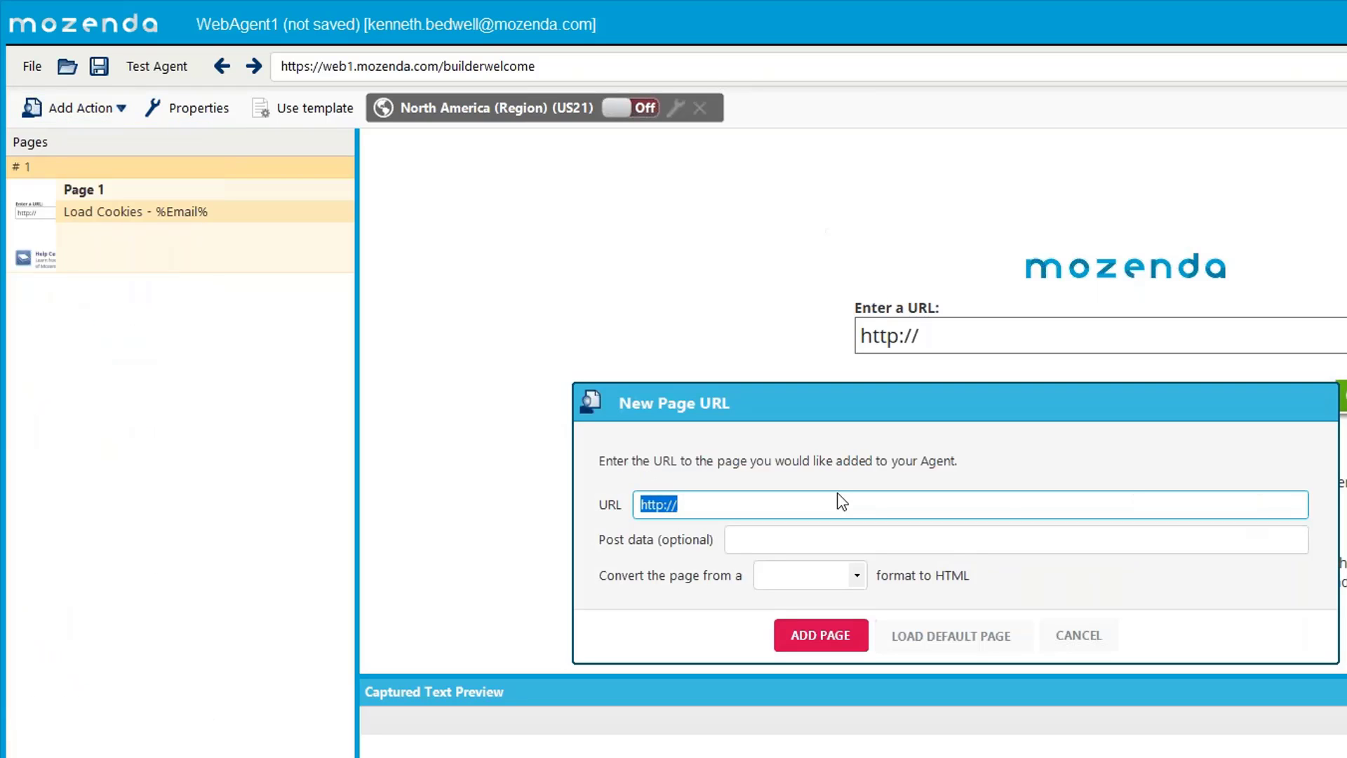
type("gmail.com")
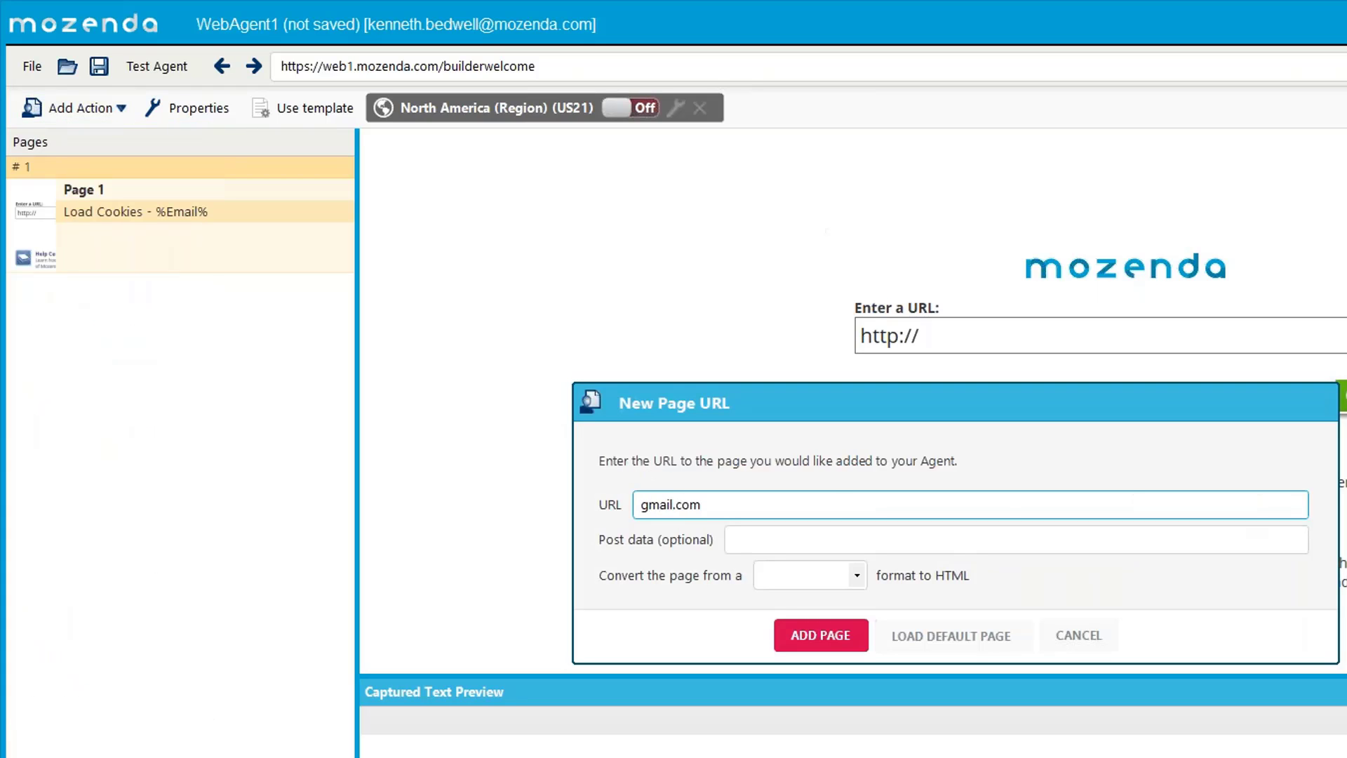
left_click(789, 634)
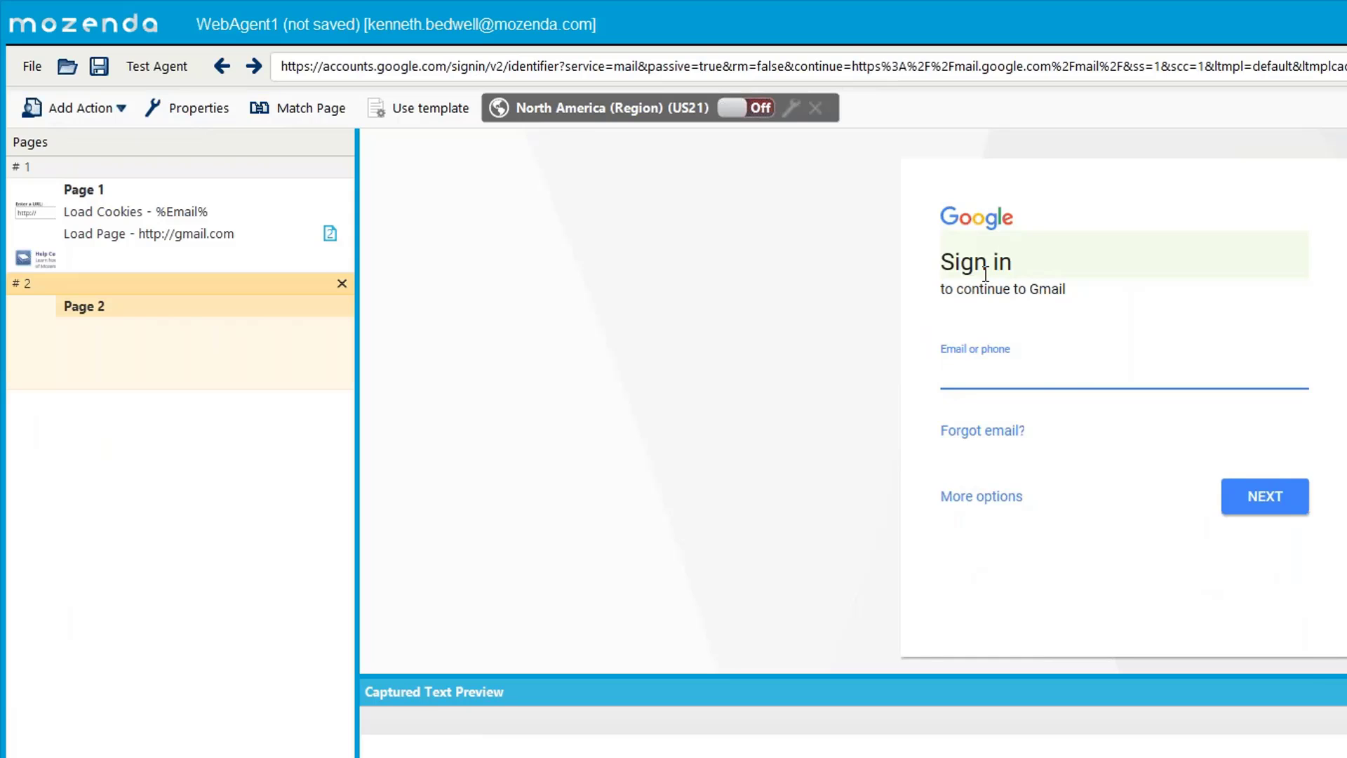
- Capture the "Sign in" heading text on Page 2 into a field named Action
left_click(985, 273)
type("acc")
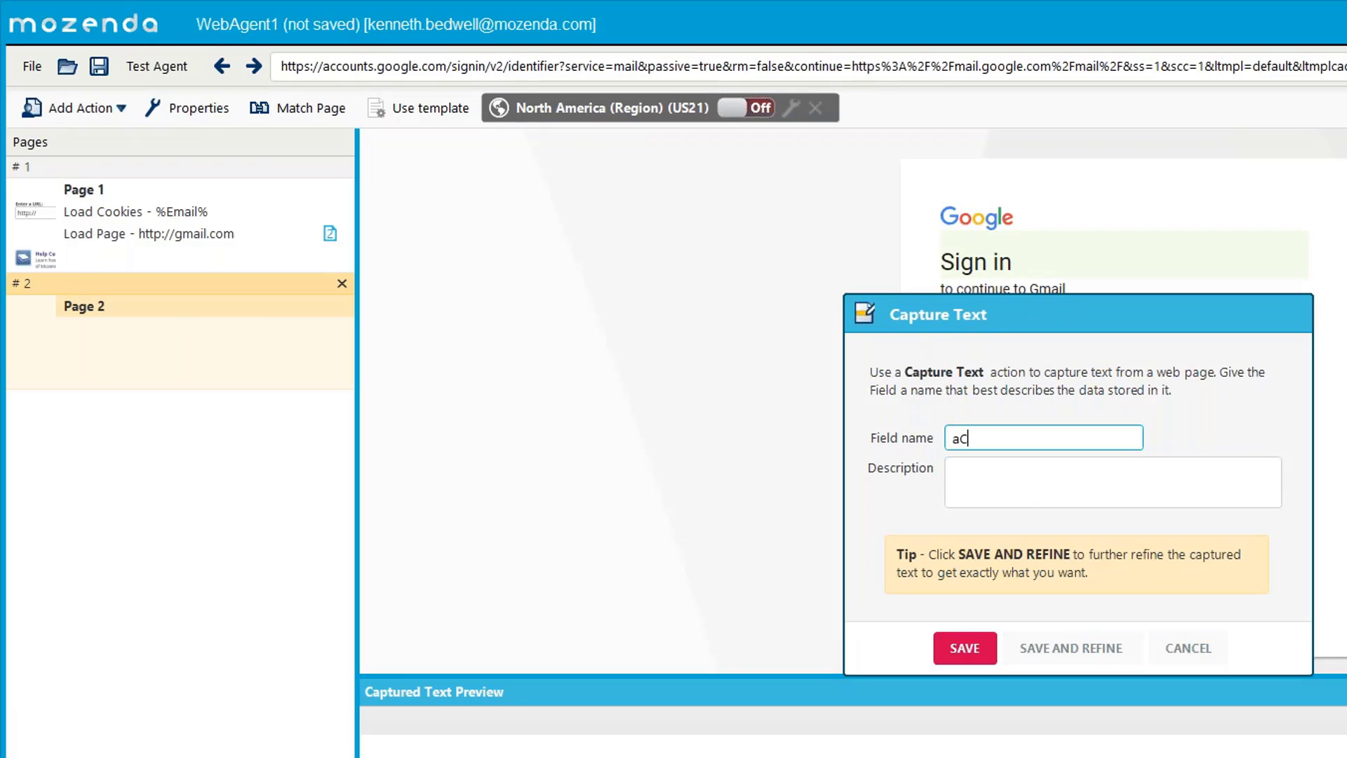
key("BackSpace")
key("BackSpace")
key("BackSpace")
type("Action")
key("Return")
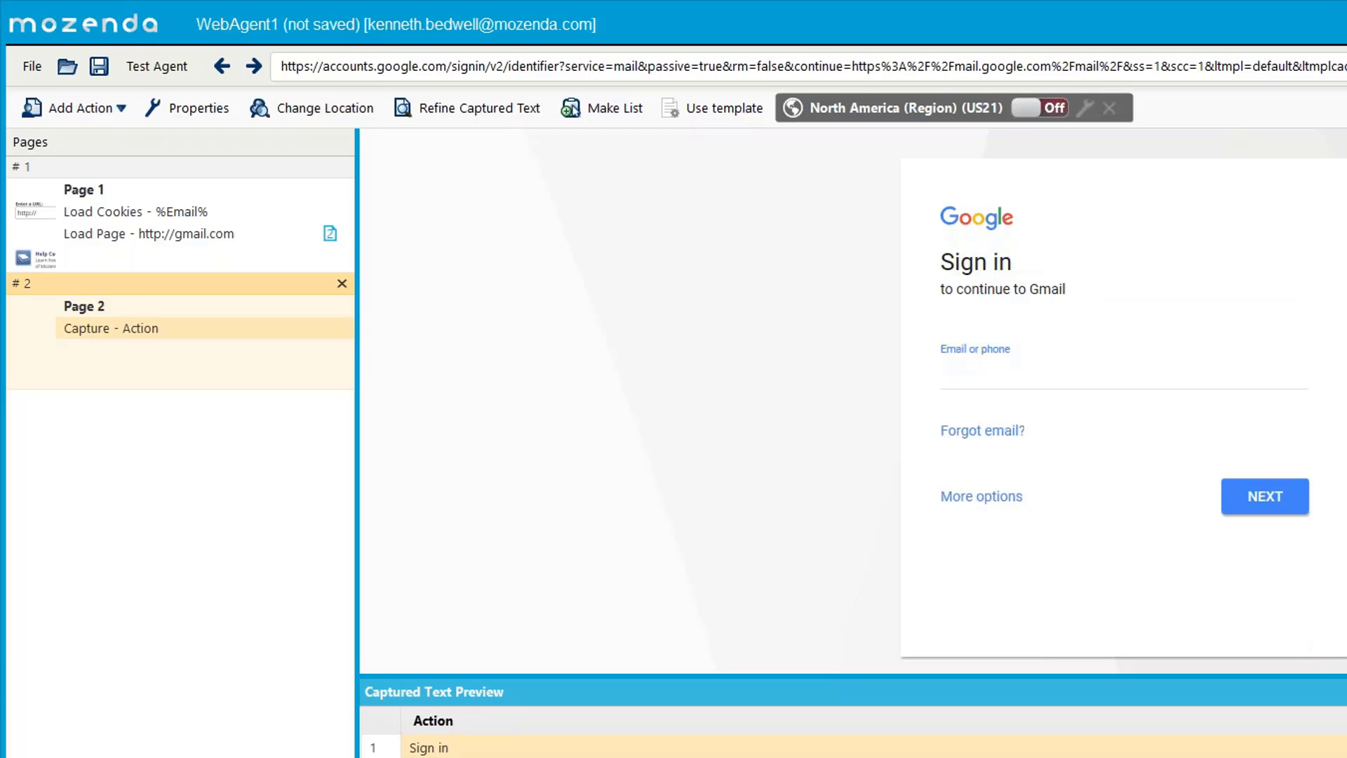